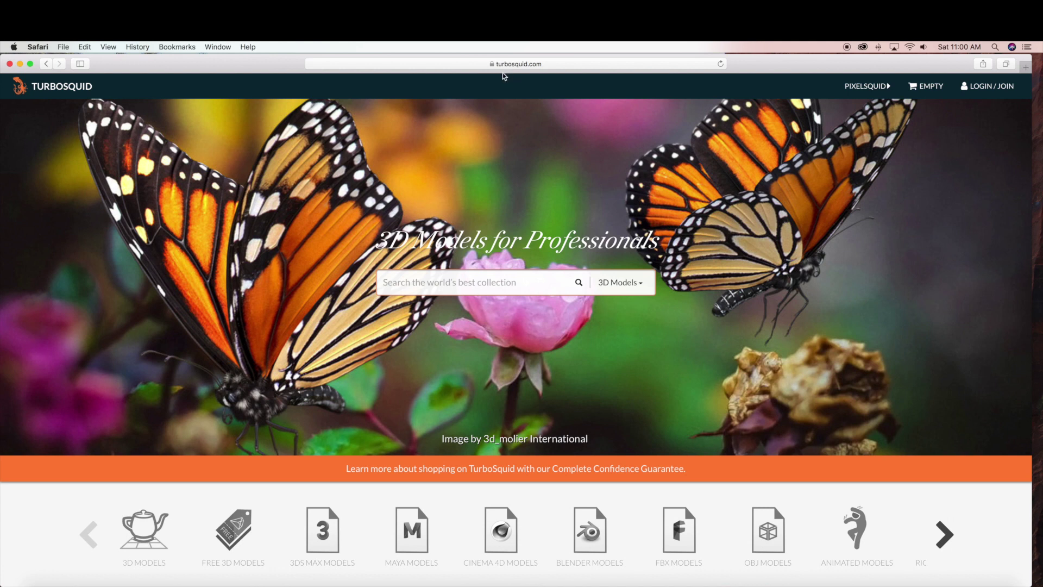
- Search TurboSquid for 'trex', sort by Lower Prices, and open the Free T.rex Model page
{"action": "scroll", "coordinate": [475, 280], "scroll_direction": "down", "scroll_amount": 1}
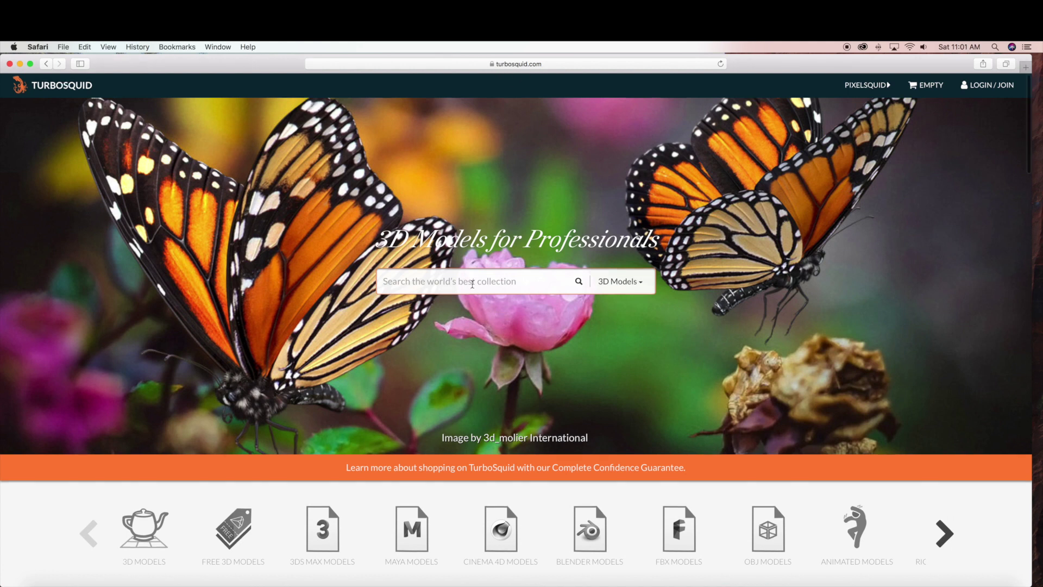
{"action": "type", "text": "trex"}
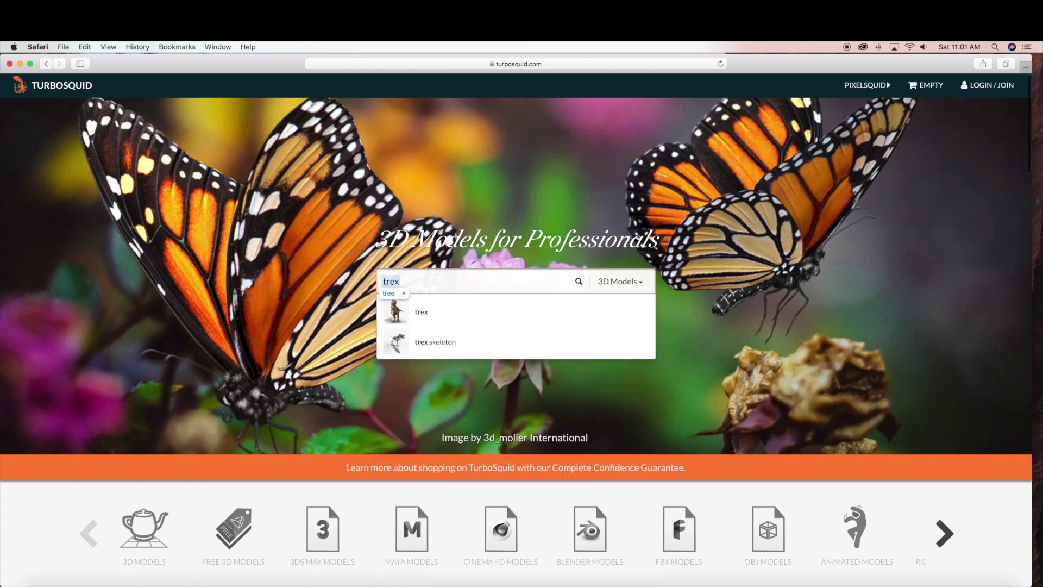
{"action": "key", "text": "Return"}
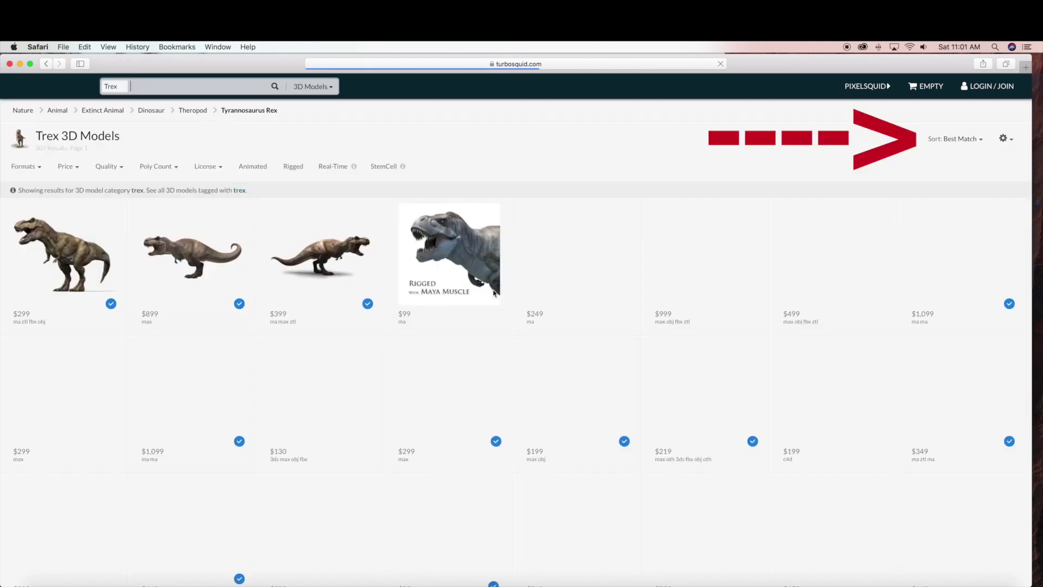
{"action": "left_click", "coordinate": [982, 144]}
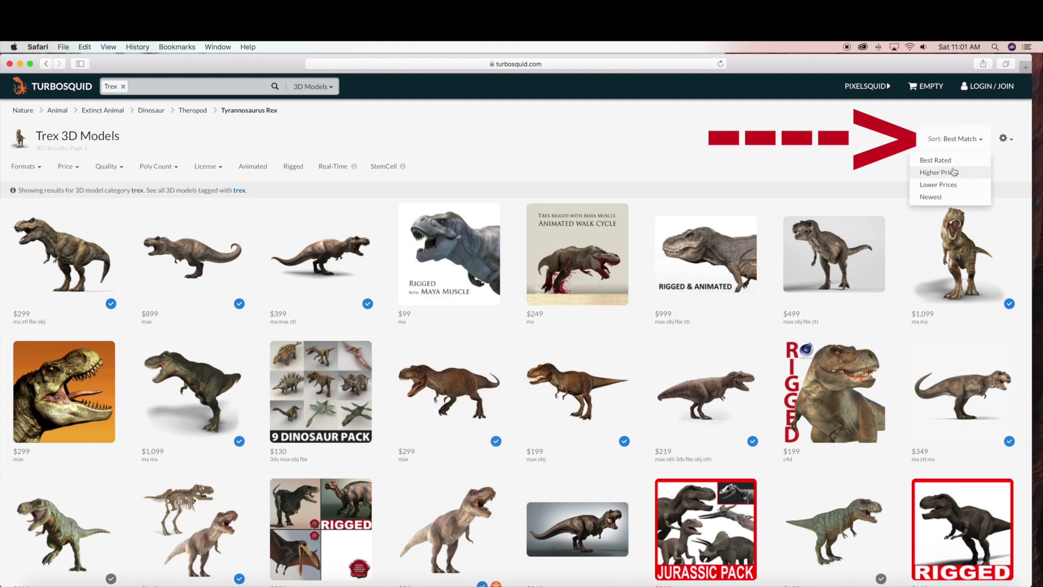
{"action": "left_click", "coordinate": [941, 187]}
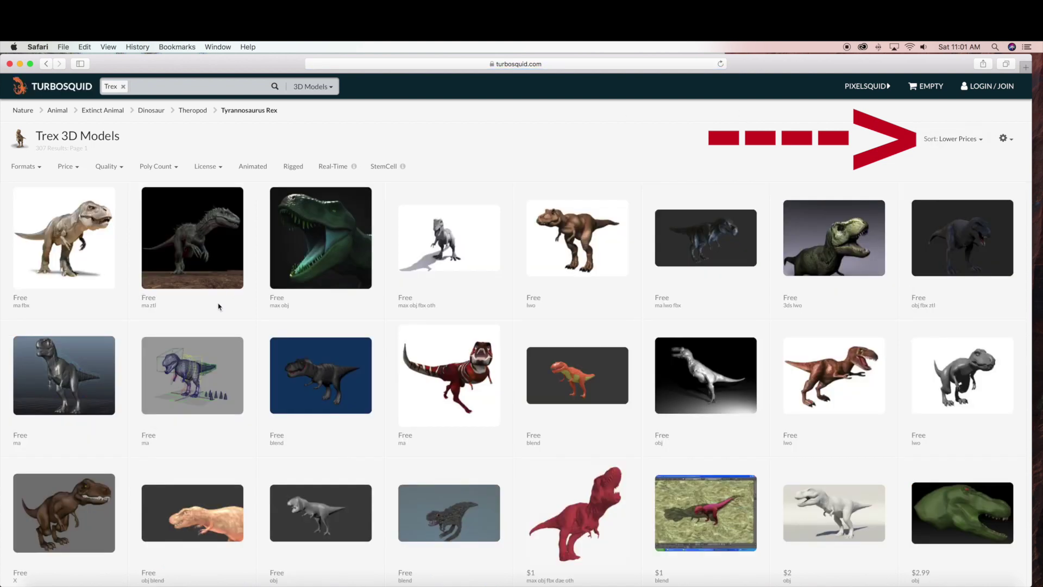
{"action": "left_click", "coordinate": [49, 235]}
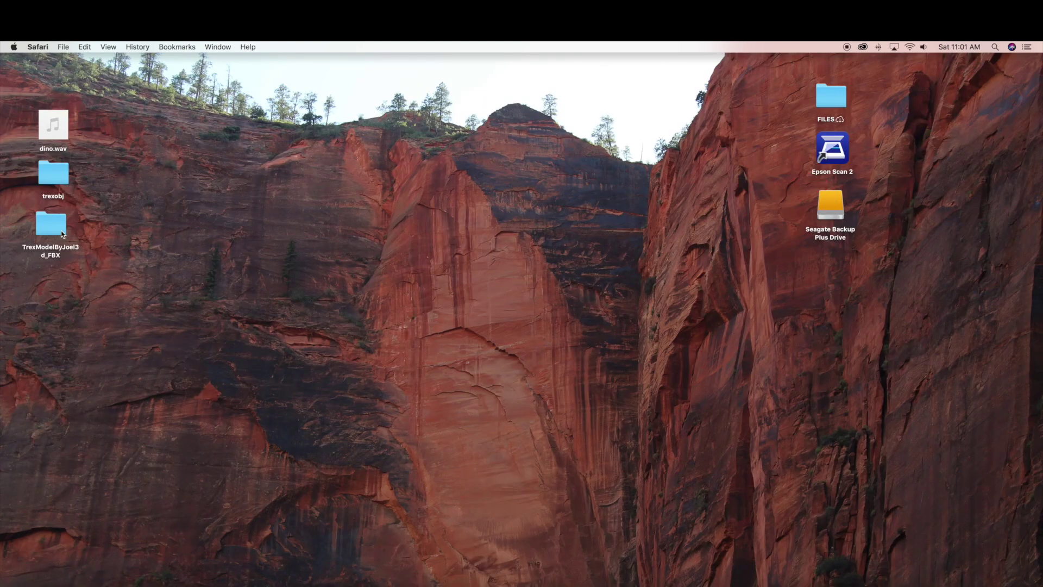
{"action": "left_click_drag", "start_coordinate": [62, 234], "coordinate": [190, 219]}
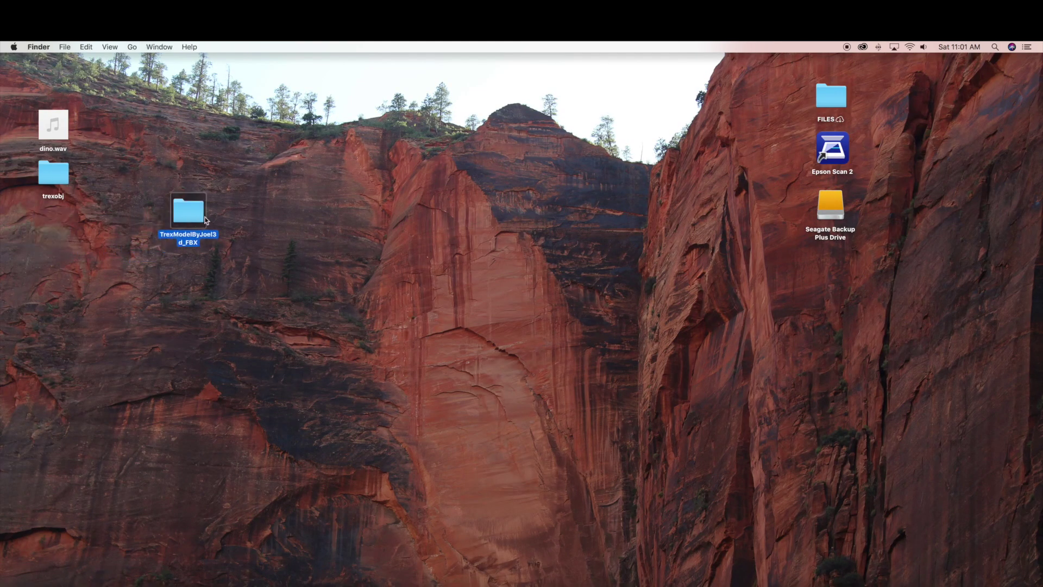
{"action": "double_click", "coordinate": [190, 217]}
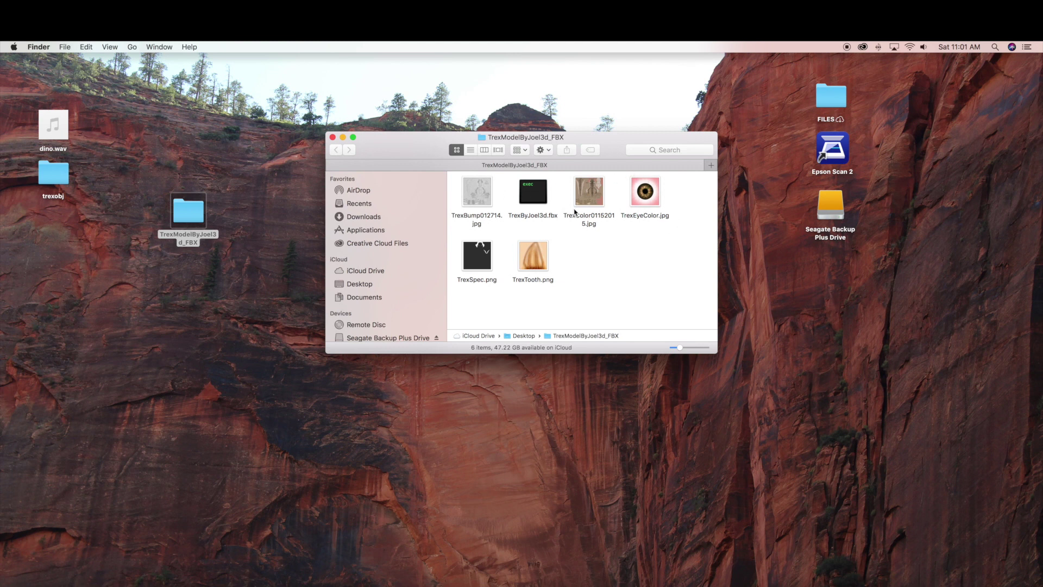
{"action": "left_click", "coordinate": [332, 137]}
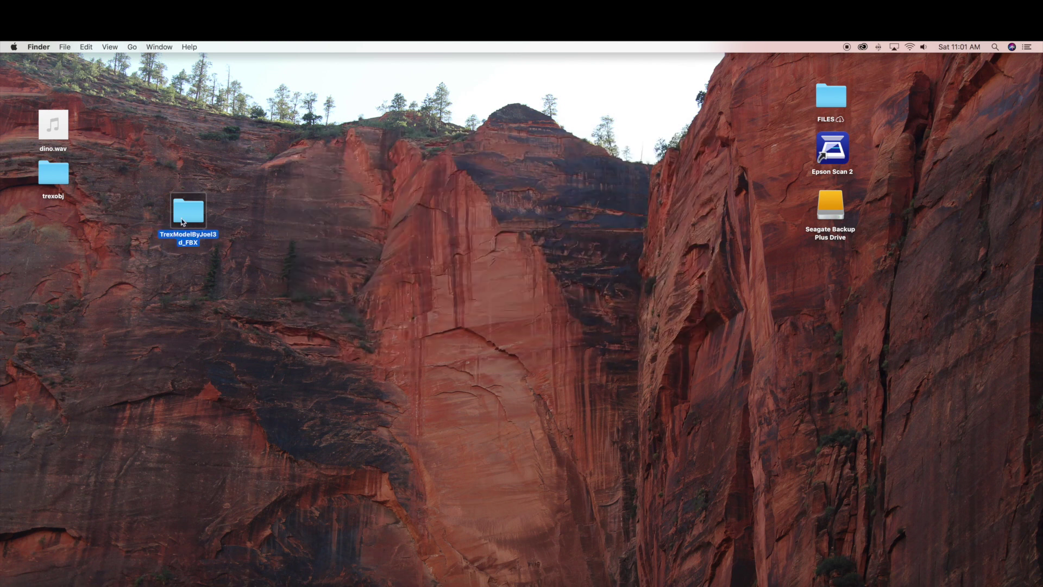
{"action": "left_click_drag", "start_coordinate": [185, 220], "coordinate": [41, 245]}
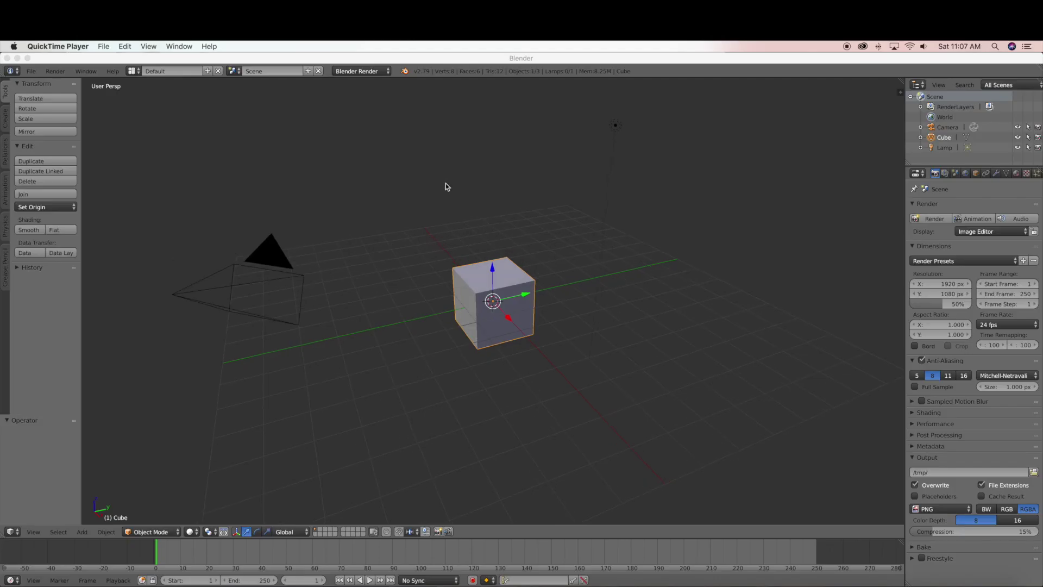
{"action": "scroll", "coordinate": [446, 186], "scroll_direction": "up", "scroll_amount": 5}
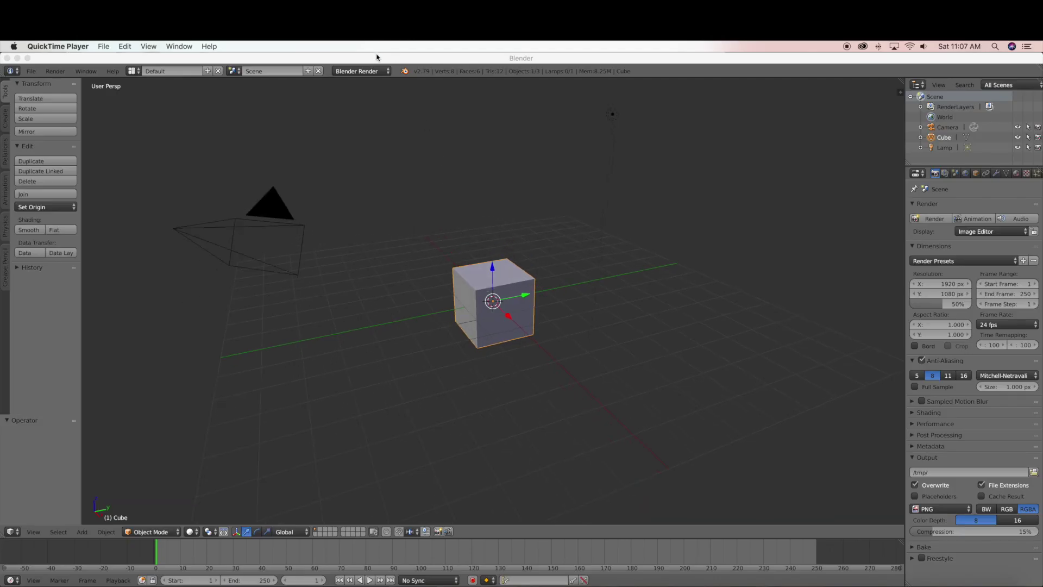
- Expand Cube in the Outliner, edit its mesh and delete all of its vertices
{"action": "left_click_drag", "start_coordinate": [377, 59], "coordinate": [376, 62]}
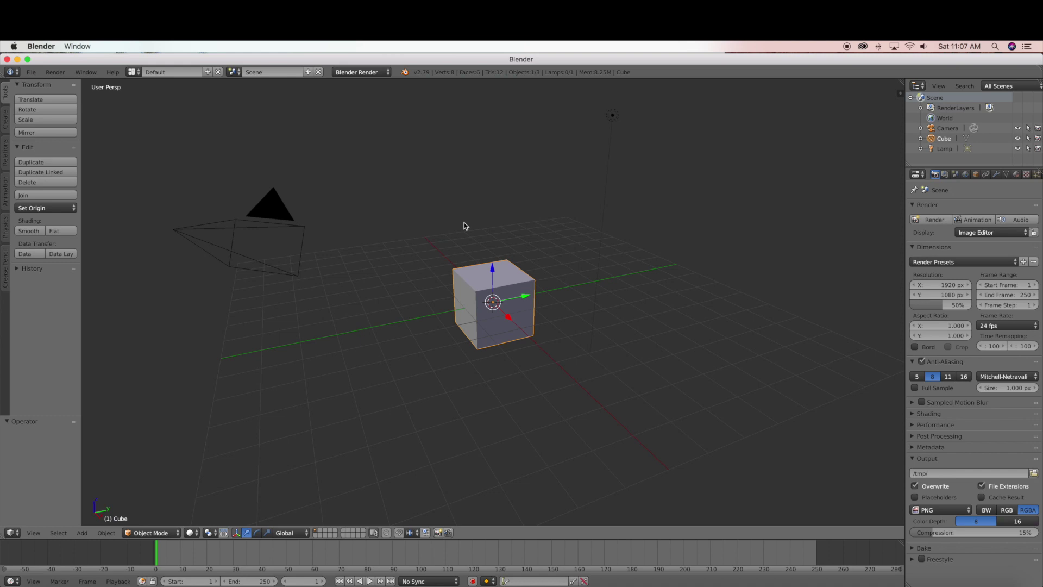
{"action": "scroll", "coordinate": [464, 223], "scroll_direction": "up", "scroll_amount": 5}
{"action": "scroll", "coordinate": [464, 223], "scroll_direction": "down", "scroll_amount": 4}
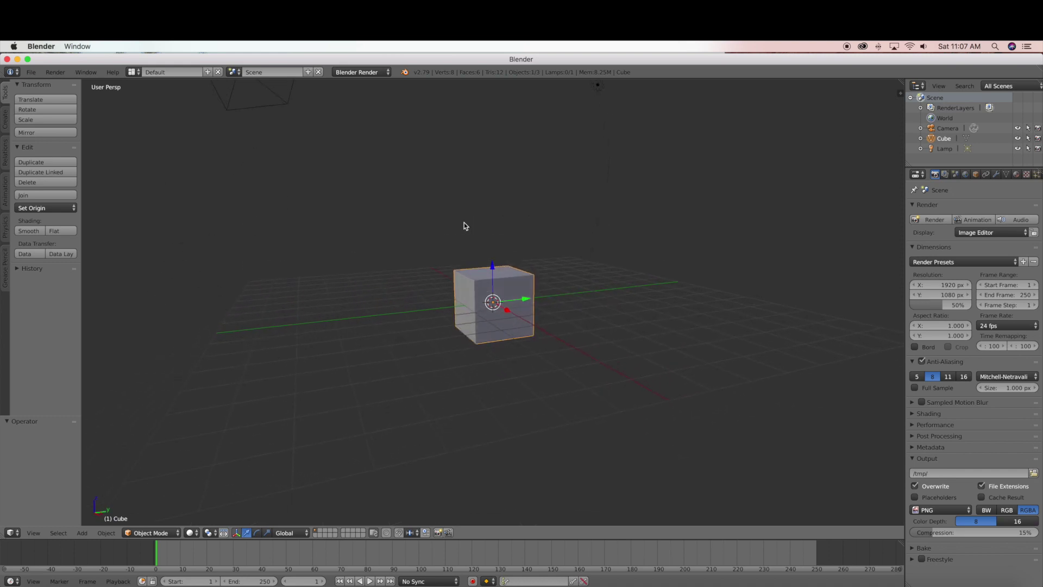
{"action": "scroll", "coordinate": [557, 196], "scroll_direction": "down", "scroll_amount": 2}
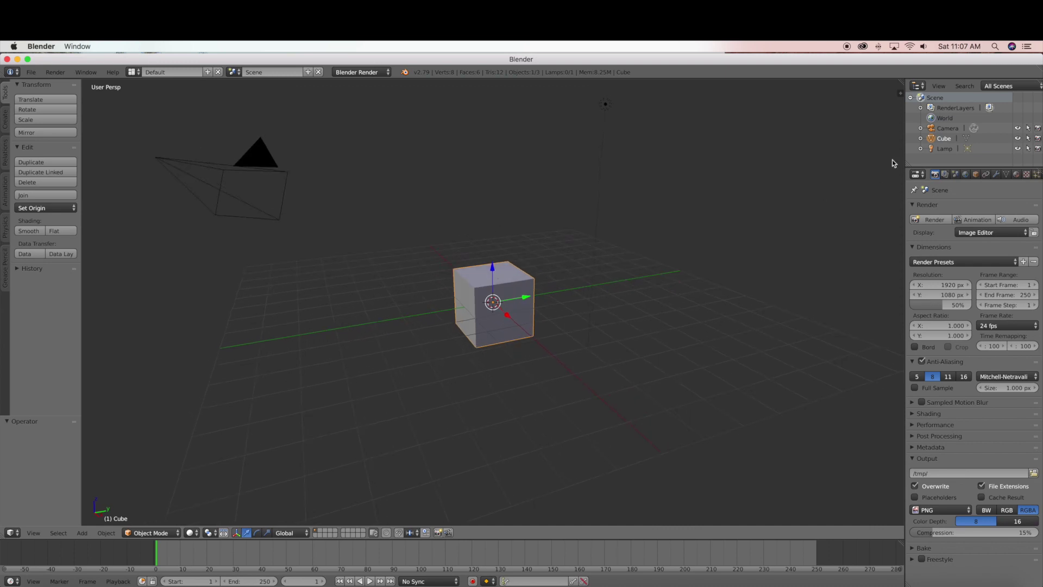
{"action": "left_click", "coordinate": [921, 139]}
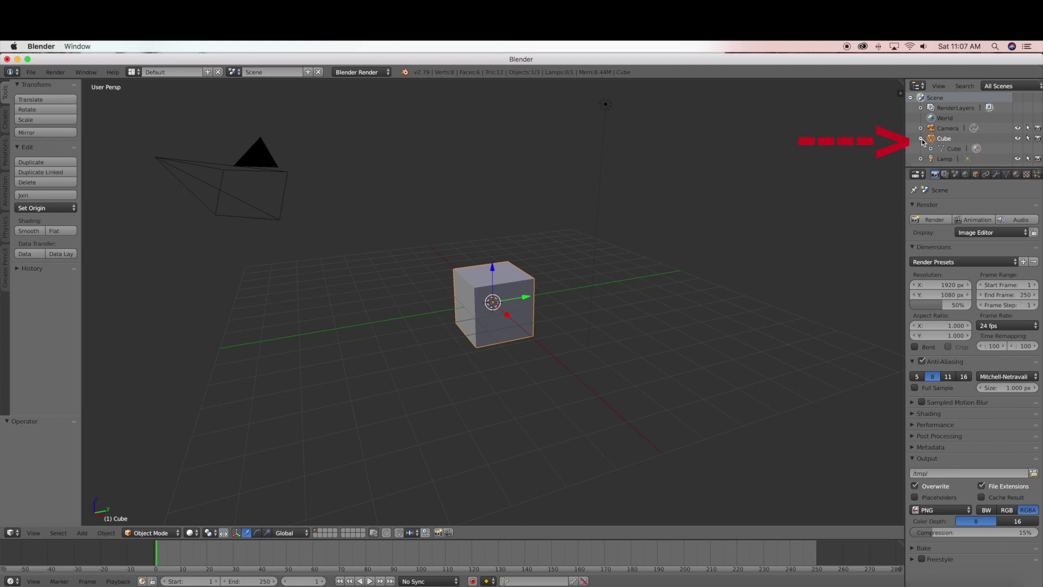
{"action": "left_click", "coordinate": [955, 149]}
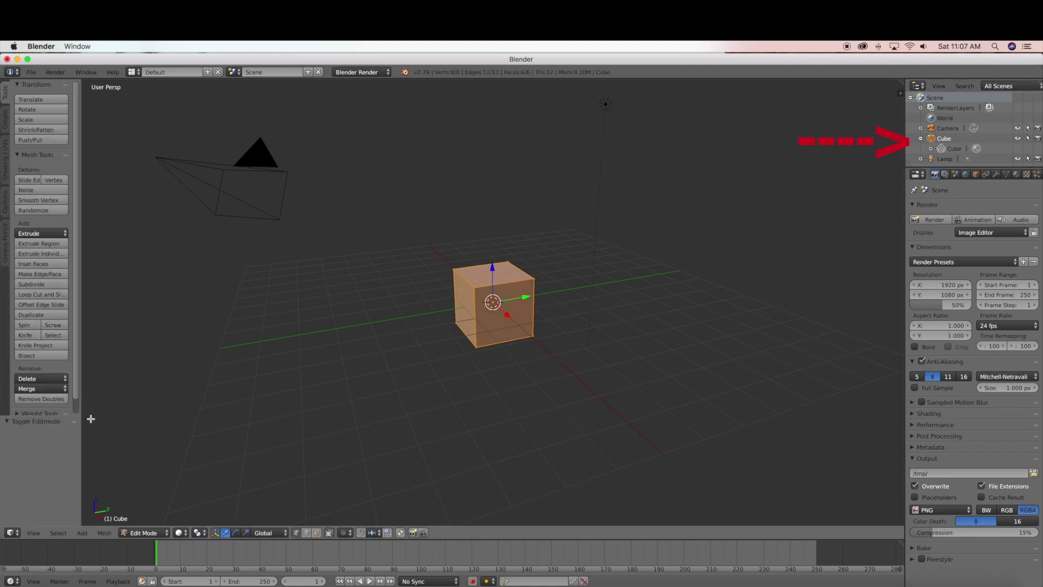
{"action": "left_click", "coordinate": [57, 379]}
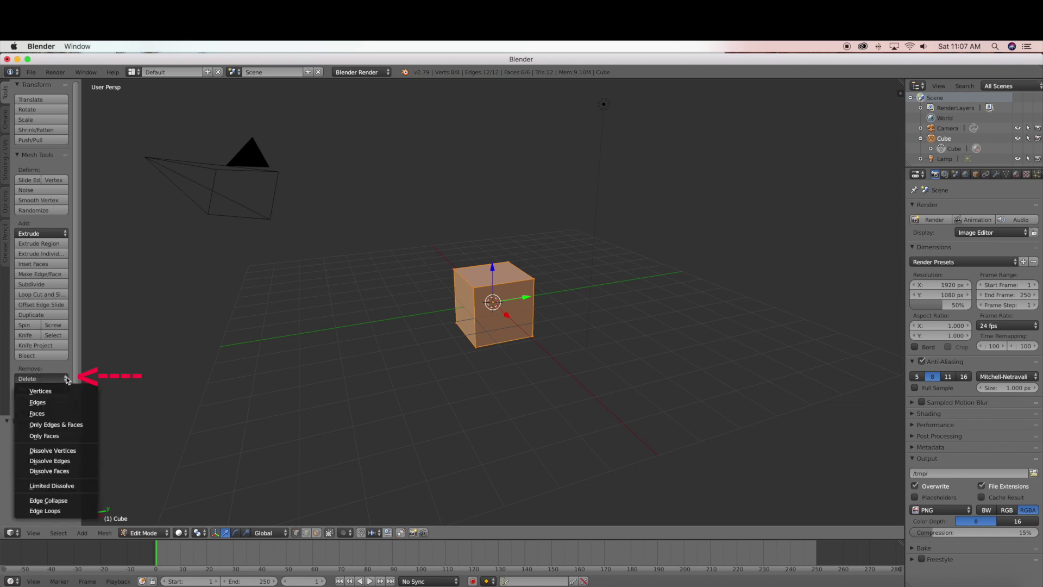
{"action": "left_click", "coordinate": [54, 391]}
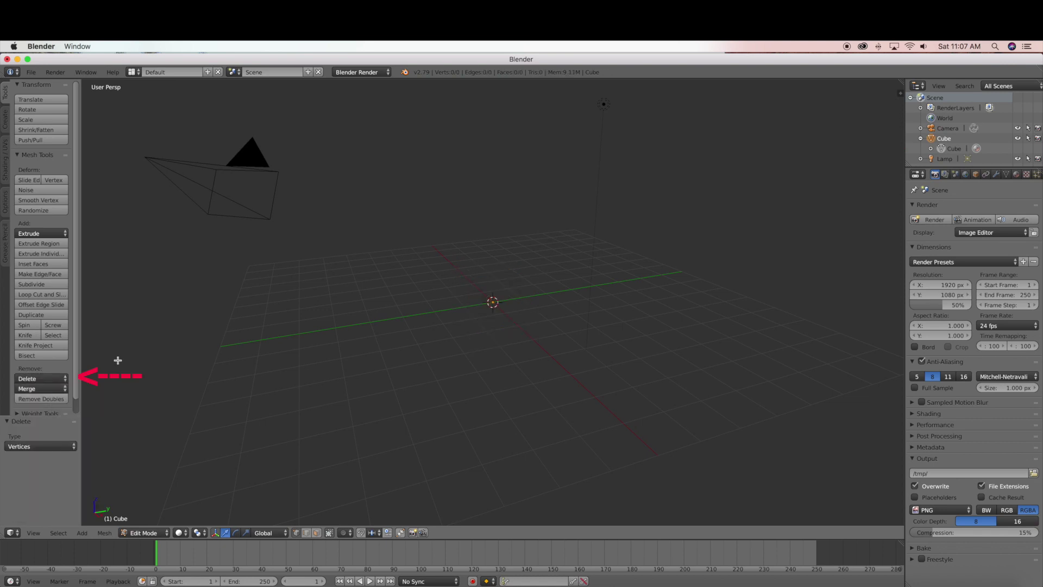
{"action": "scroll", "coordinate": [112, 356], "scroll_direction": "up", "scroll_amount": 3}
{"action": "scroll", "coordinate": [129, 323], "scroll_direction": "up", "scroll_amount": 5}
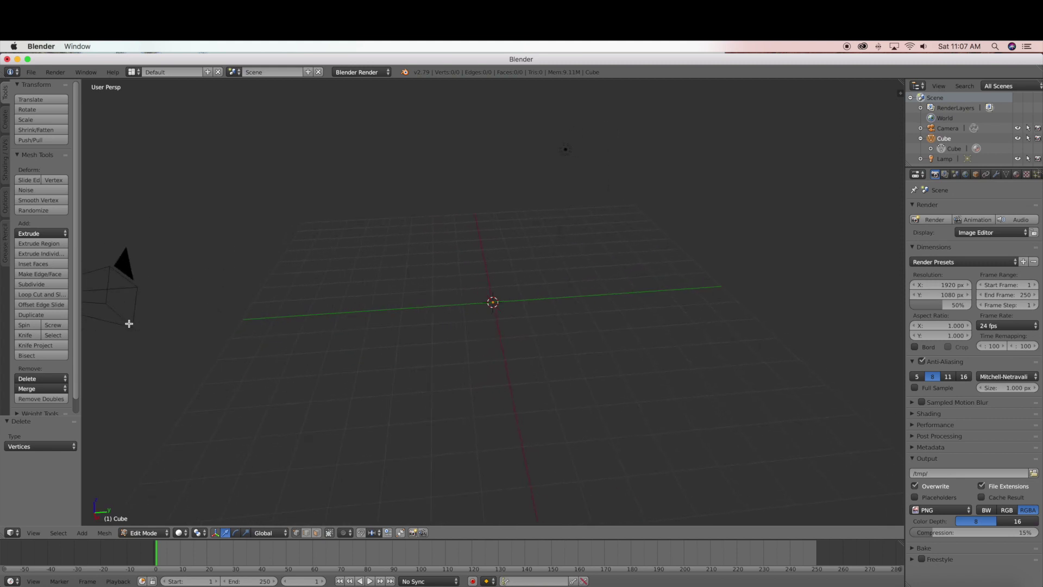
{"action": "scroll", "coordinate": [129, 323], "scroll_direction": "down", "scroll_amount": 5}
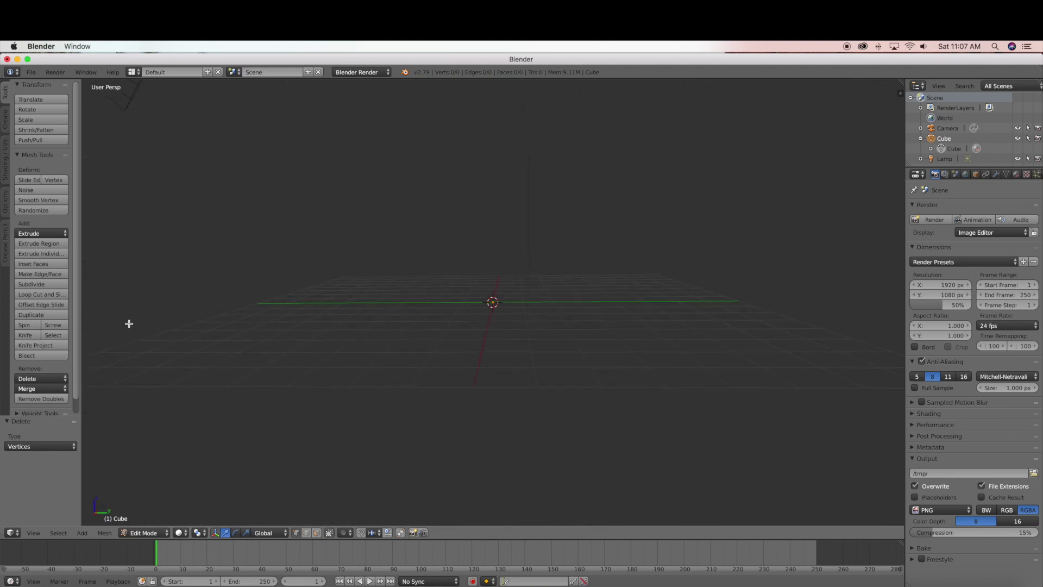
{"action": "scroll", "coordinate": [129, 323], "scroll_direction": "up", "scroll_amount": 5}
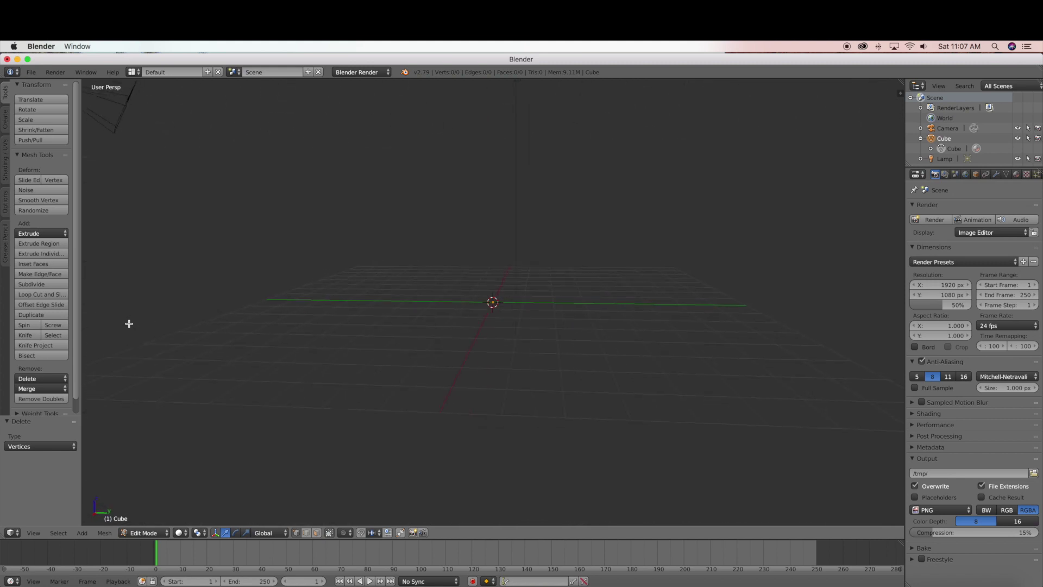
- Import TrexByJoel3d.fbx from Desktop > TrexModelByJoel3d_FBX as an FBX model
{"action": "left_click", "coordinate": [31, 72]}
{"action": "mouse_move", "coordinate": [44, 280]}
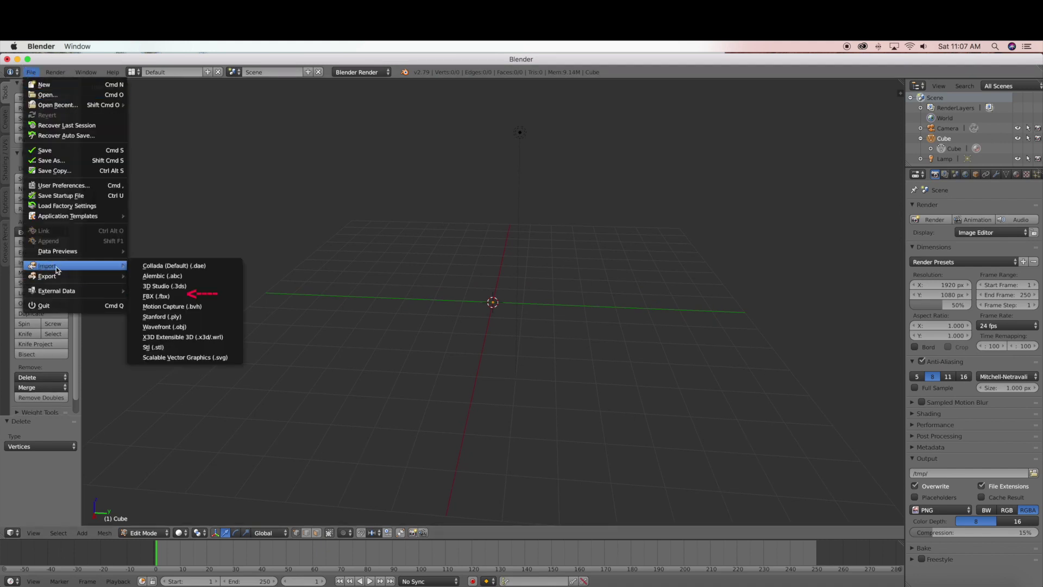
{"action": "left_click", "coordinate": [162, 296]}
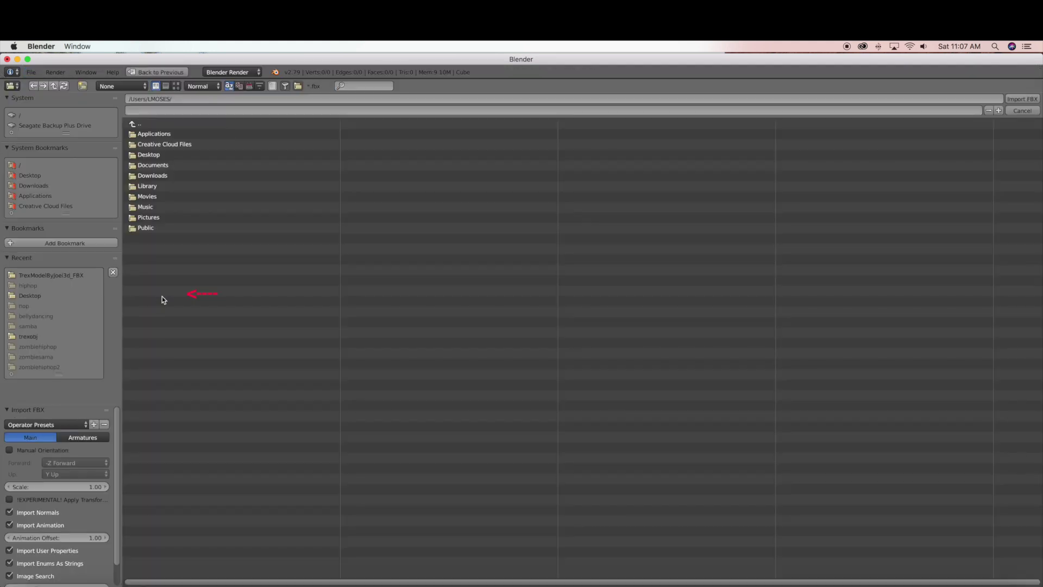
{"action": "left_click", "coordinate": [146, 154]}
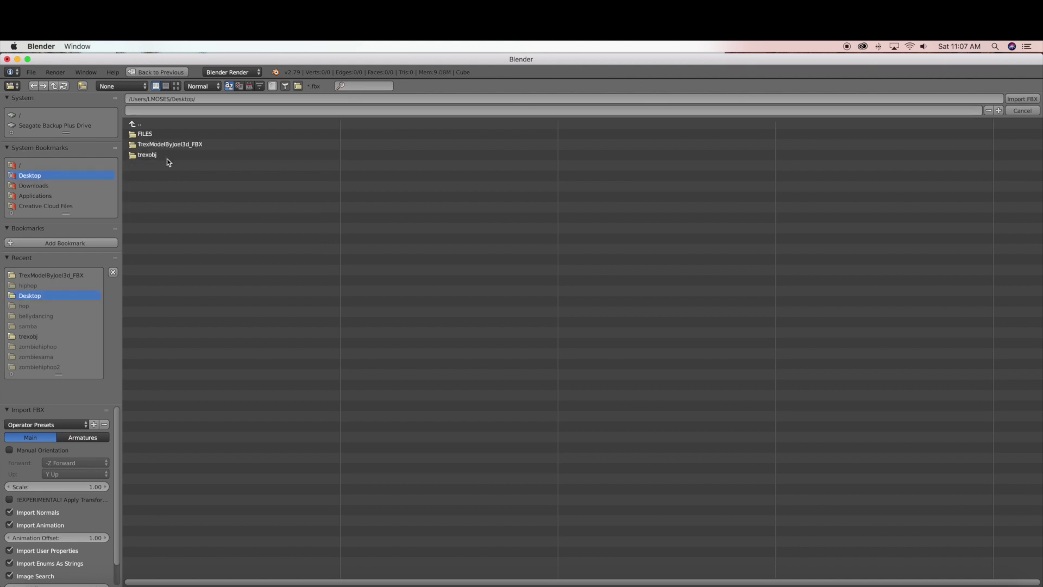
{"action": "left_click", "coordinate": [181, 145]}
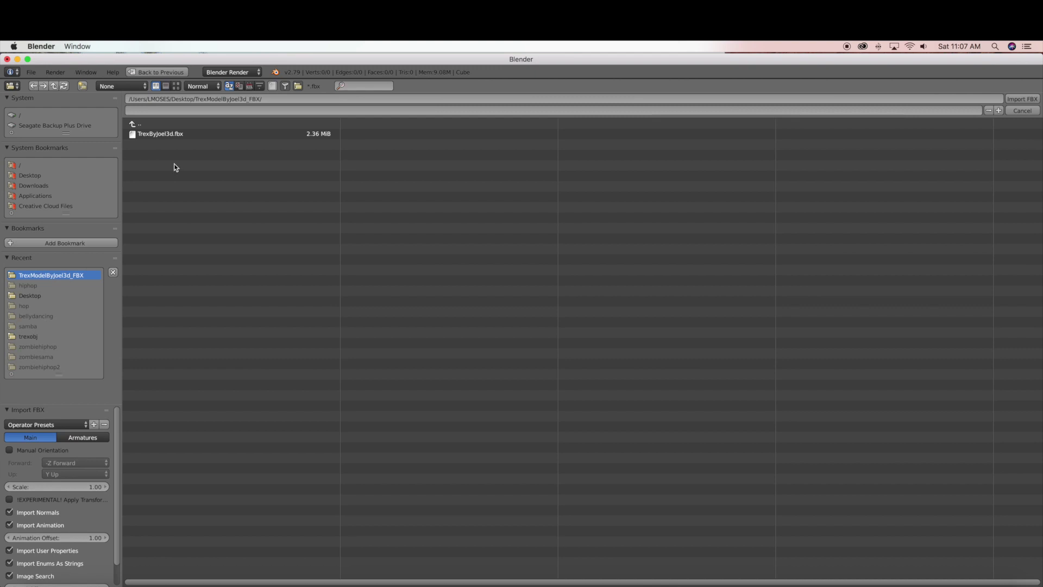
{"action": "left_click", "coordinate": [162, 135]}
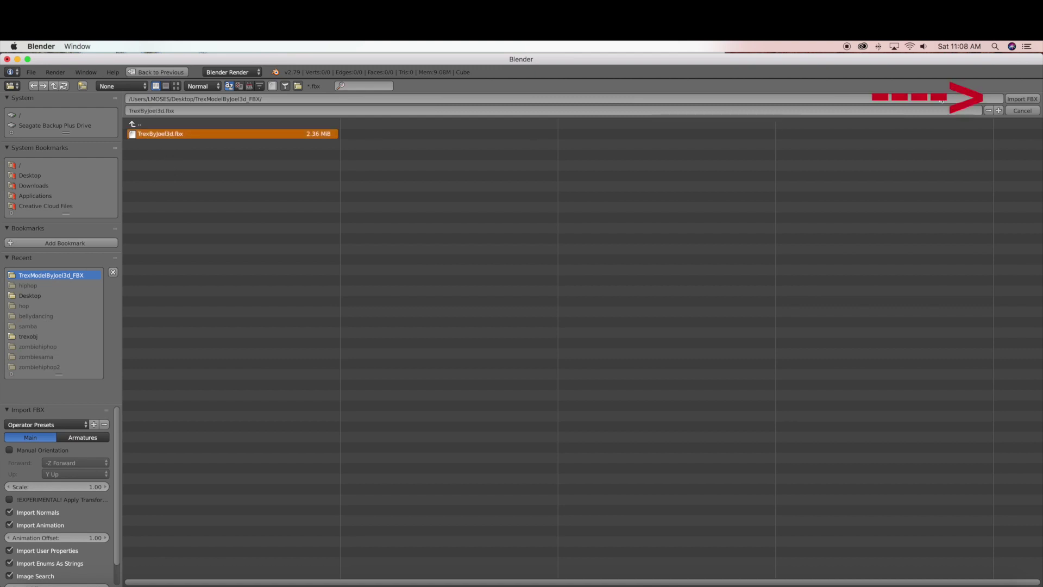
{"action": "left_click", "coordinate": [1029, 102]}
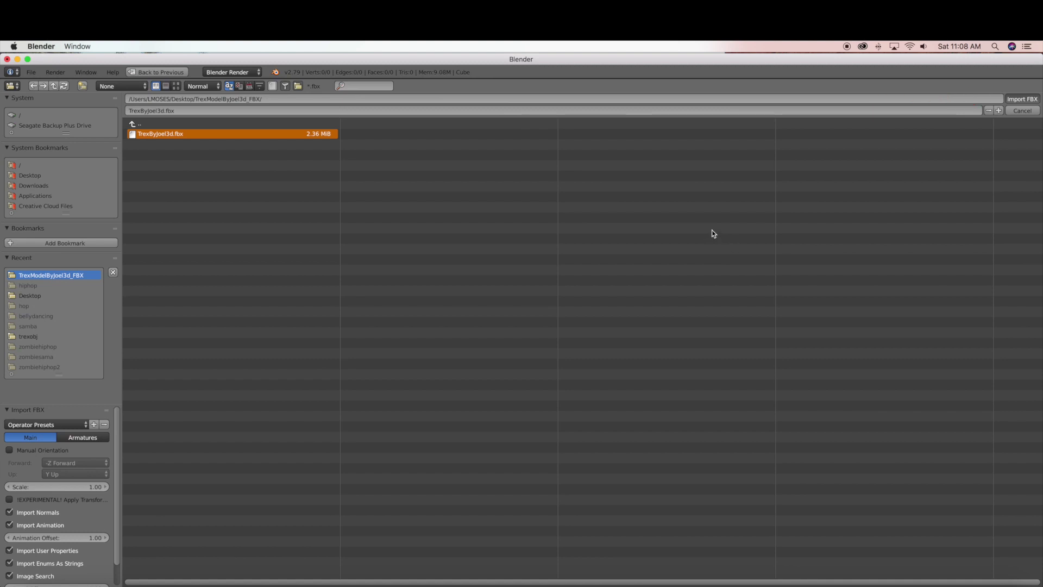
{"action": "scroll", "coordinate": [711, 231], "scroll_direction": "up", "scroll_amount": 5}
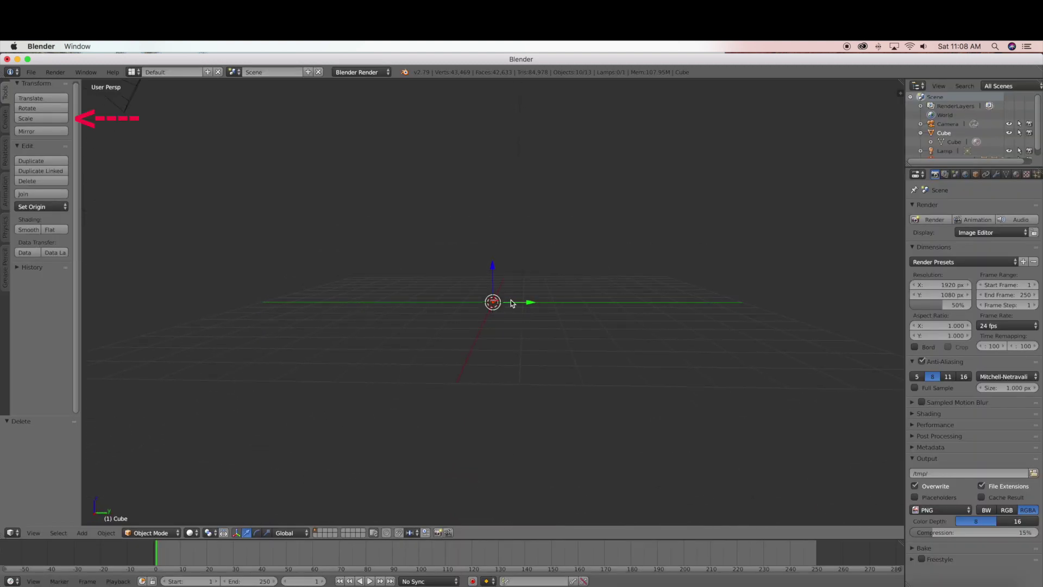
- Scale the imported T-rex uniformly to 15.934 and place the 3D cursor on the grid below it
{"action": "left_click", "coordinate": [28, 119]}
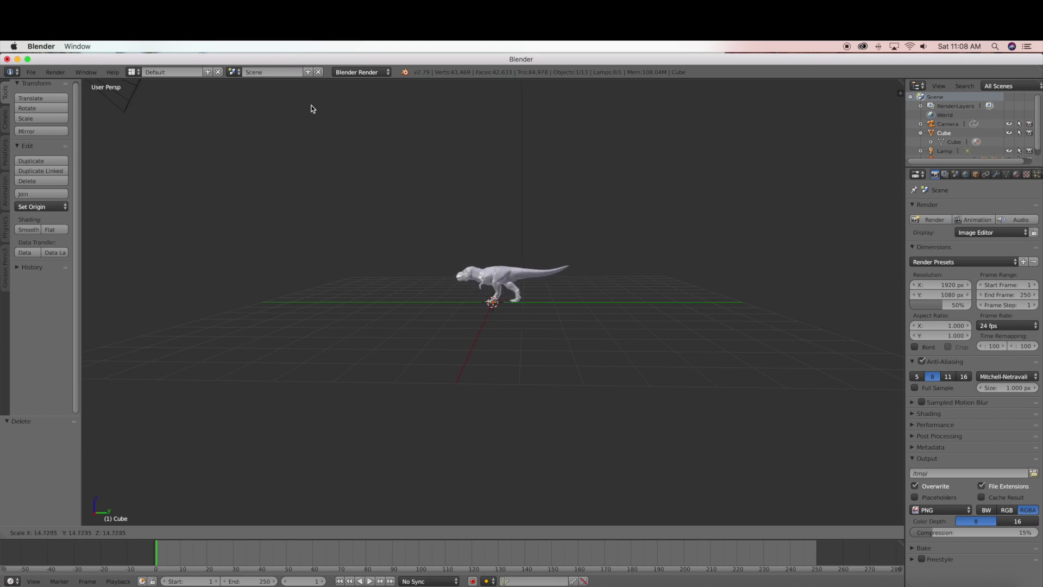
{"action": "left_click", "coordinate": [53, 117]}
{"action": "left_click", "coordinate": [433, 323]}
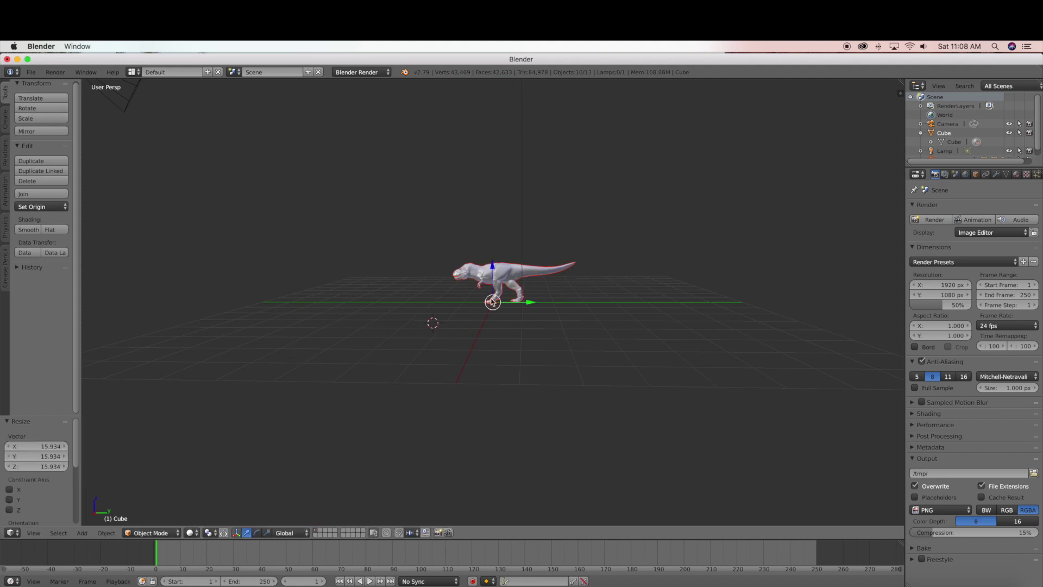
- Orbit the viewport to inspect the T-rex from several angles, then bring up the File menu
{"action": "scroll", "coordinate": [495, 289], "scroll_direction": "right", "scroll_amount": 10}
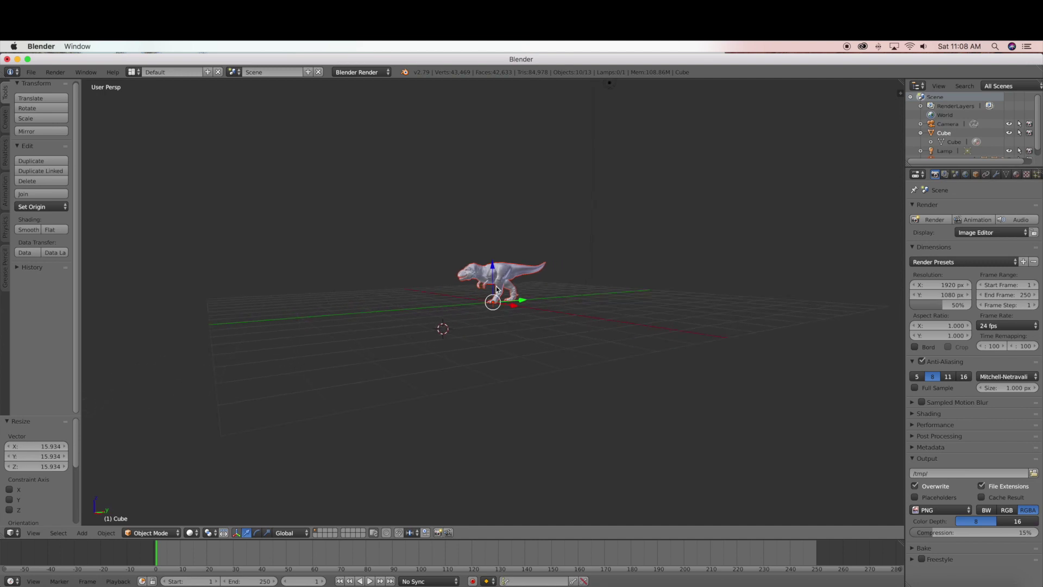
{"action": "scroll", "coordinate": [495, 289], "scroll_direction": "right", "scroll_amount": 10}
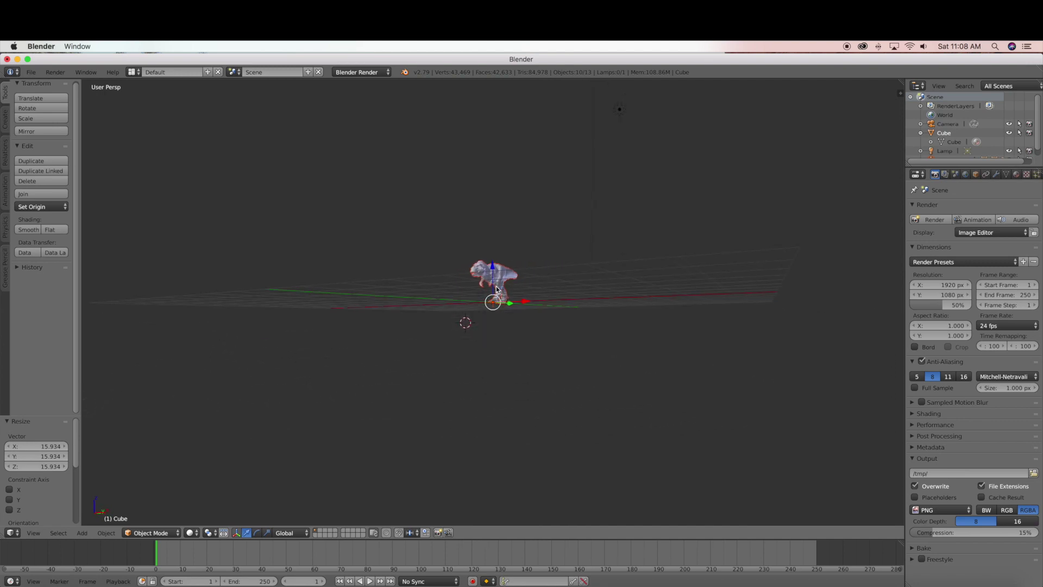
{"action": "scroll", "coordinate": [497, 286], "scroll_direction": "right", "scroll_amount": 10}
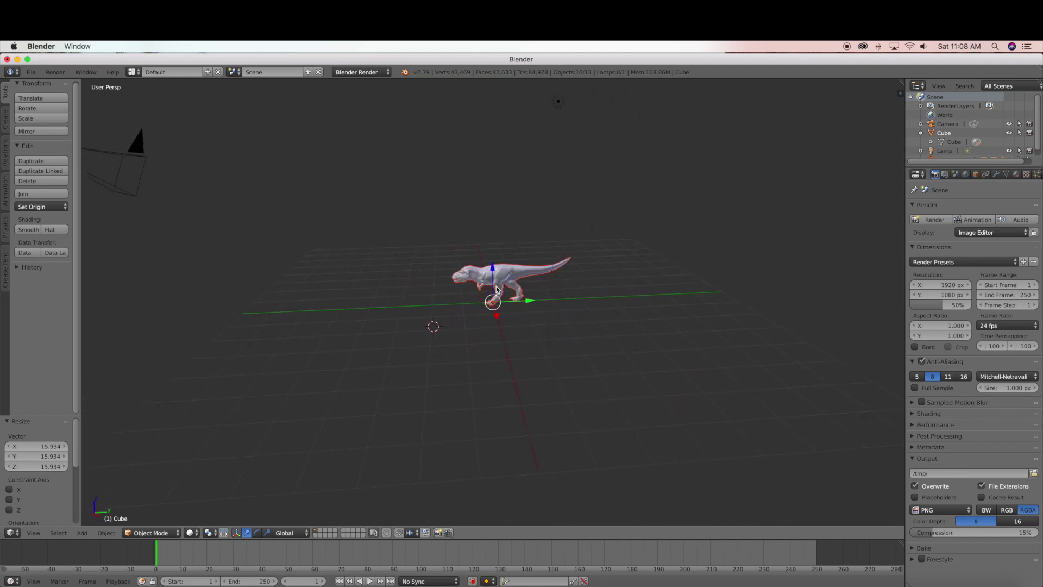
{"action": "scroll", "coordinate": [495, 289], "scroll_direction": "right", "scroll_amount": 4}
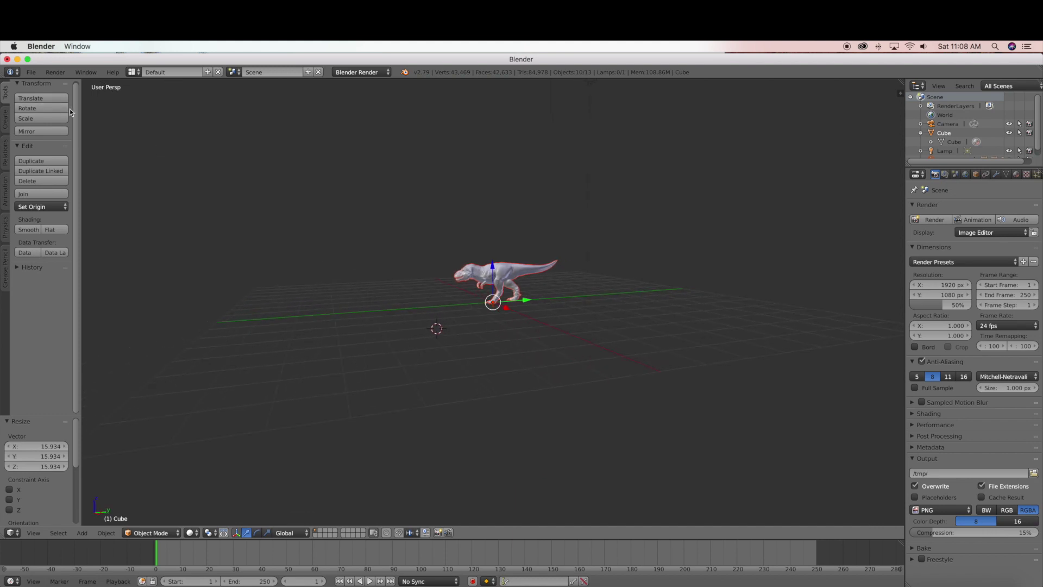
{"action": "left_click", "coordinate": [31, 73]}
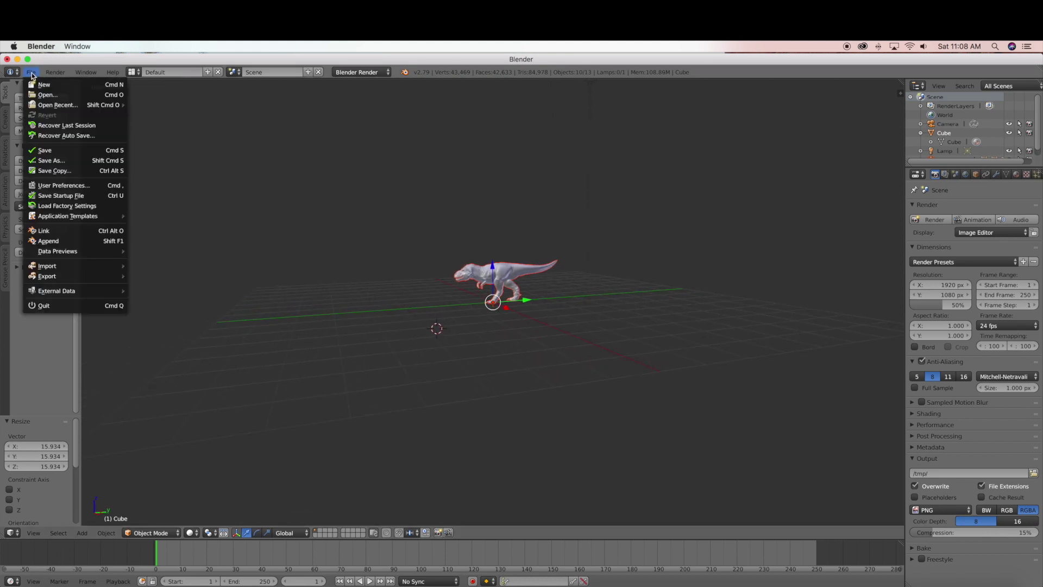
- Choose File > Export > Wavefront (.obj) to open the Export OBJ browser
{"action": "mouse_move", "coordinate": [78, 278]}
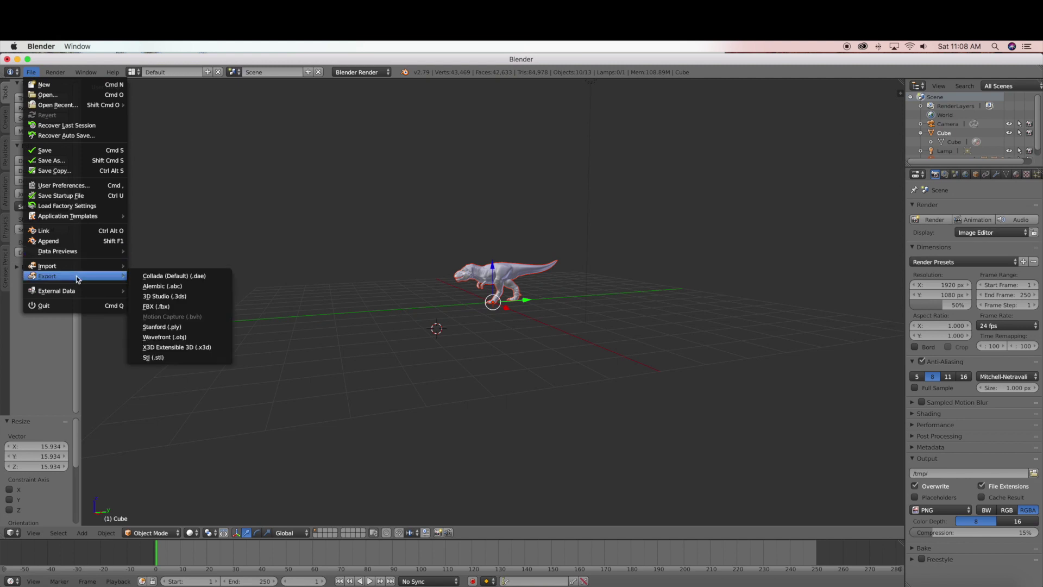
{"action": "left_click", "coordinate": [170, 339]}
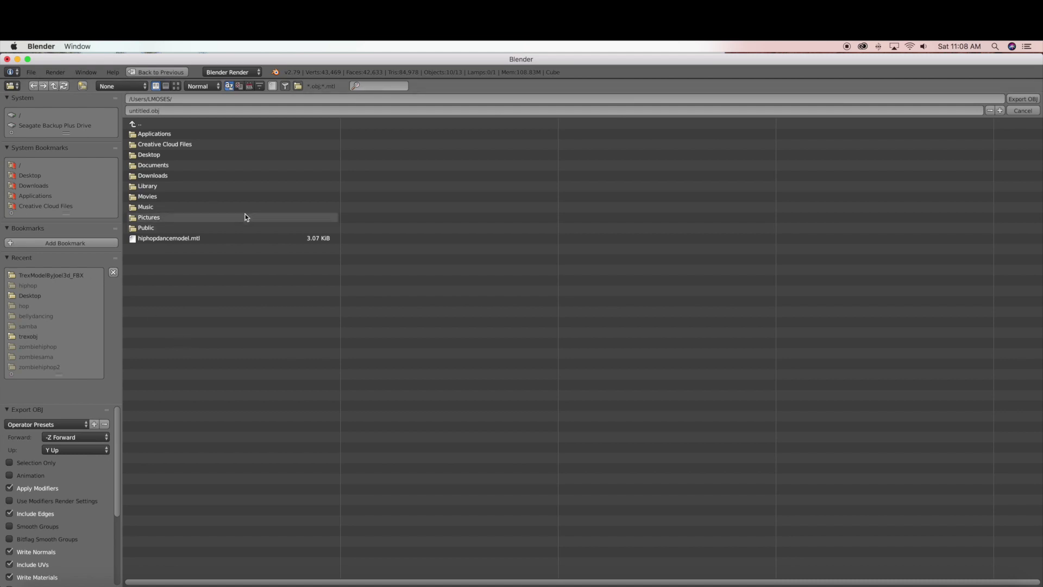
- Minimize Blender and create a new desktop folder, moving it to the left side
{"action": "left_click", "coordinate": [18, 60]}
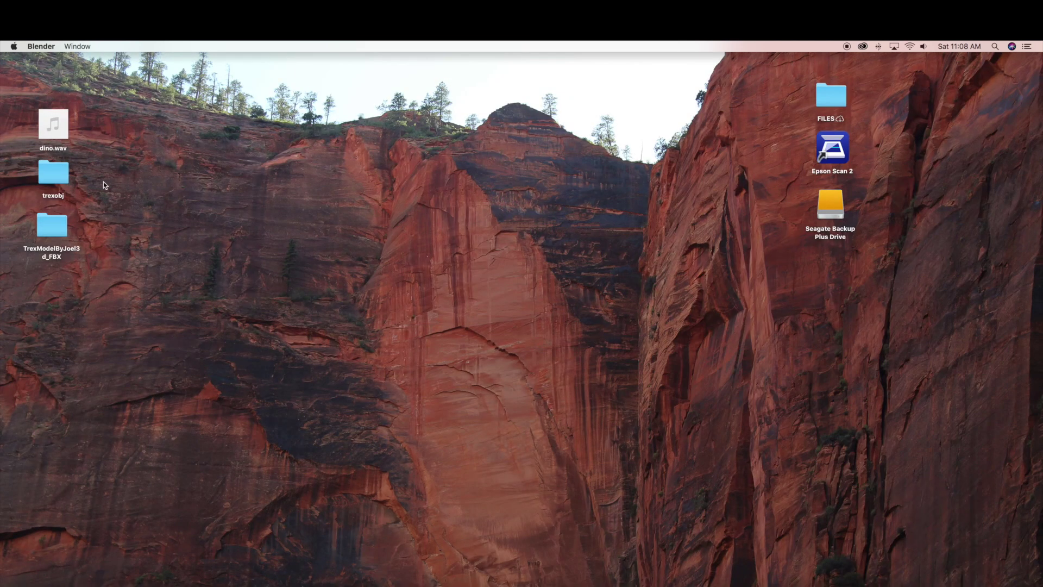
{"action": "left_click", "coordinate": [112, 183]}
{"action": "left_click", "coordinate": [68, 48]}
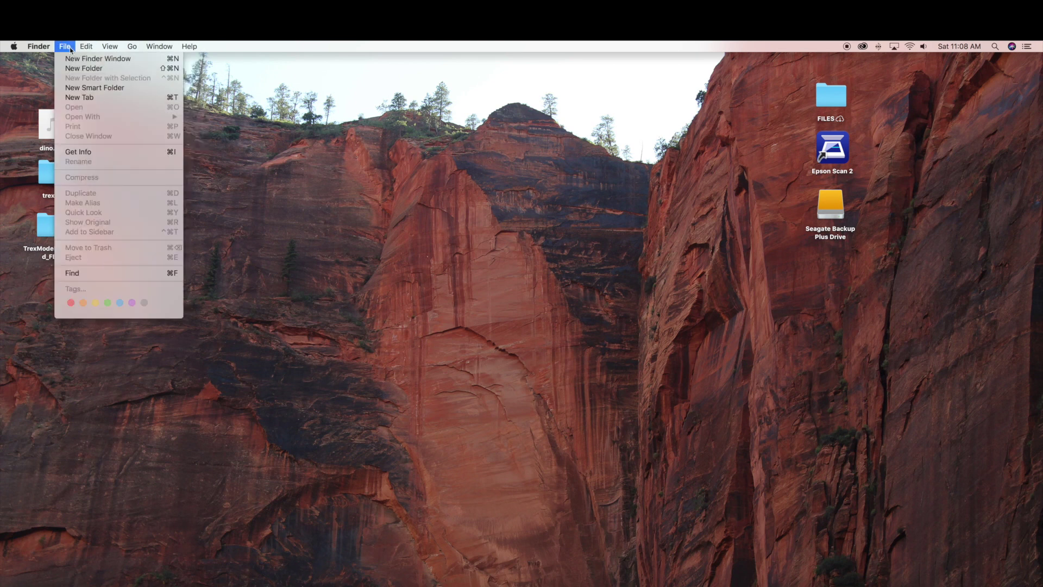
{"action": "left_click", "coordinate": [81, 65]}
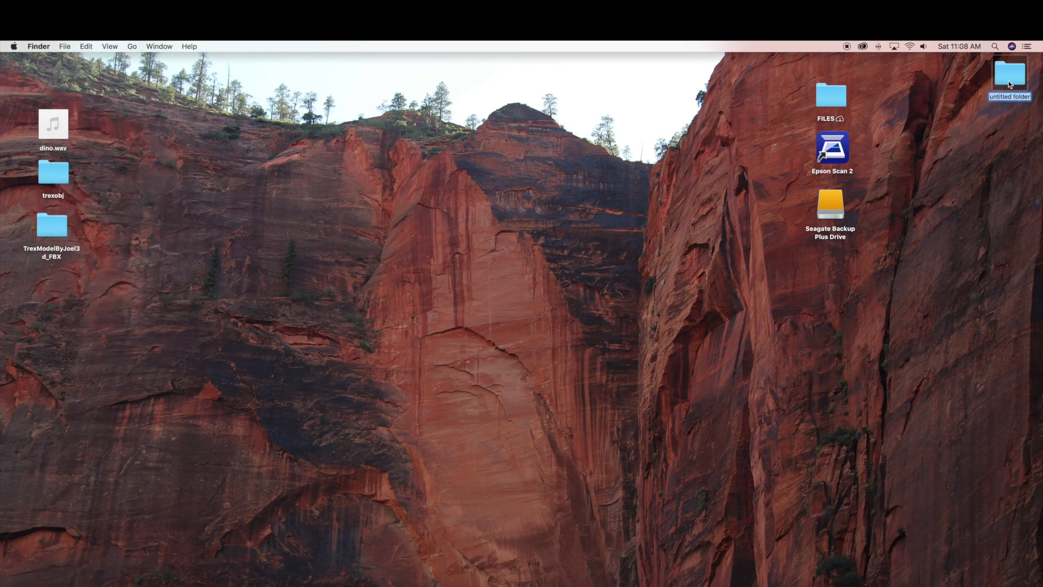
{"action": "left_click_drag", "start_coordinate": [1009, 81], "coordinate": [235, 137]}
{"action": "key", "text": "s"}
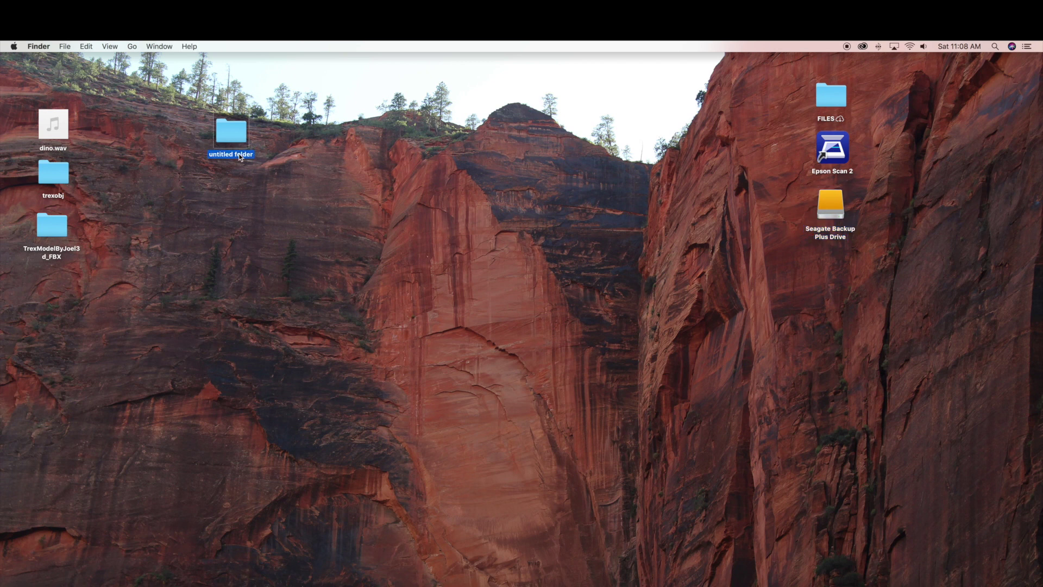
{"action": "double_click", "coordinate": [239, 155]}
{"action": "left_click", "coordinate": [333, 138]}
- Rename the new folder to objtrex and place it next to dino.wav
{"action": "right_click", "coordinate": [221, 158]}
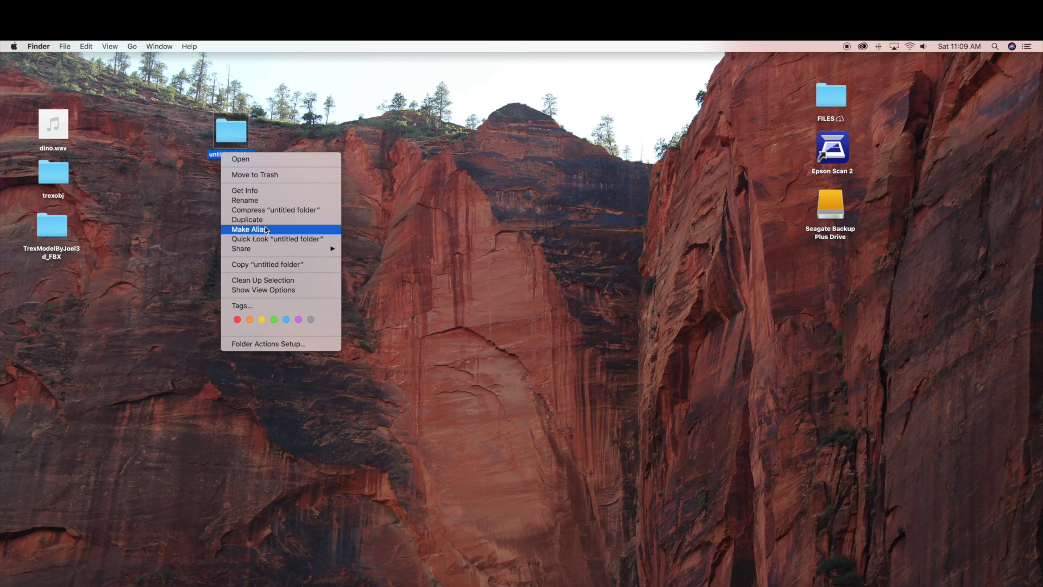
{"action": "left_click", "coordinate": [260, 201]}
{"action": "type", "text": "obj"}
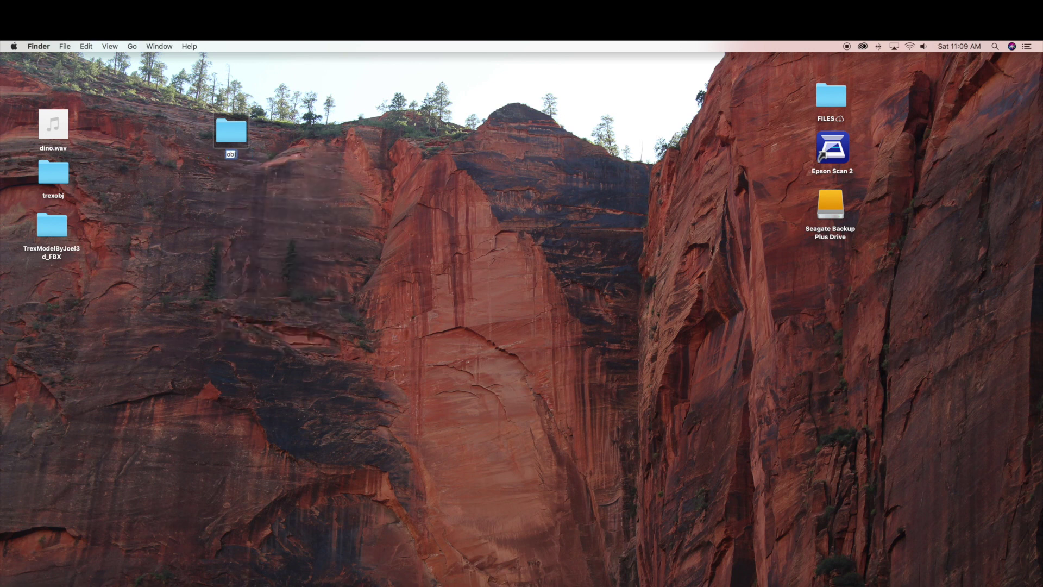
{"action": "type", "text": "trex"}
{"action": "key", "text": "Return"}
{"action": "left_click_drag", "start_coordinate": [233, 132], "coordinate": [131, 135]}
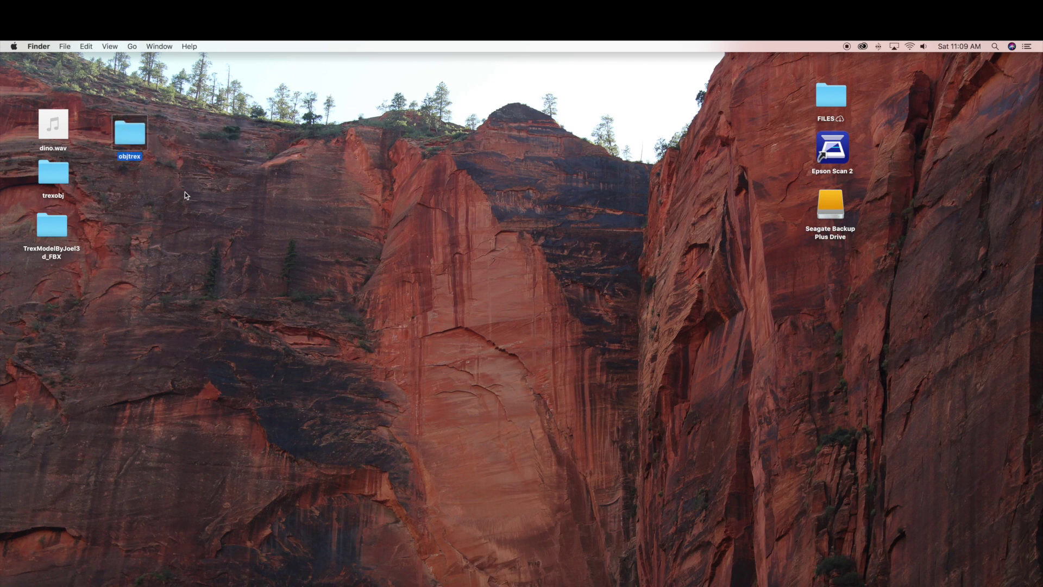
- Export the T-rex as an OBJ file into the Desktop's objtrex folder
{"action": "left_click", "coordinate": [965, 576]}
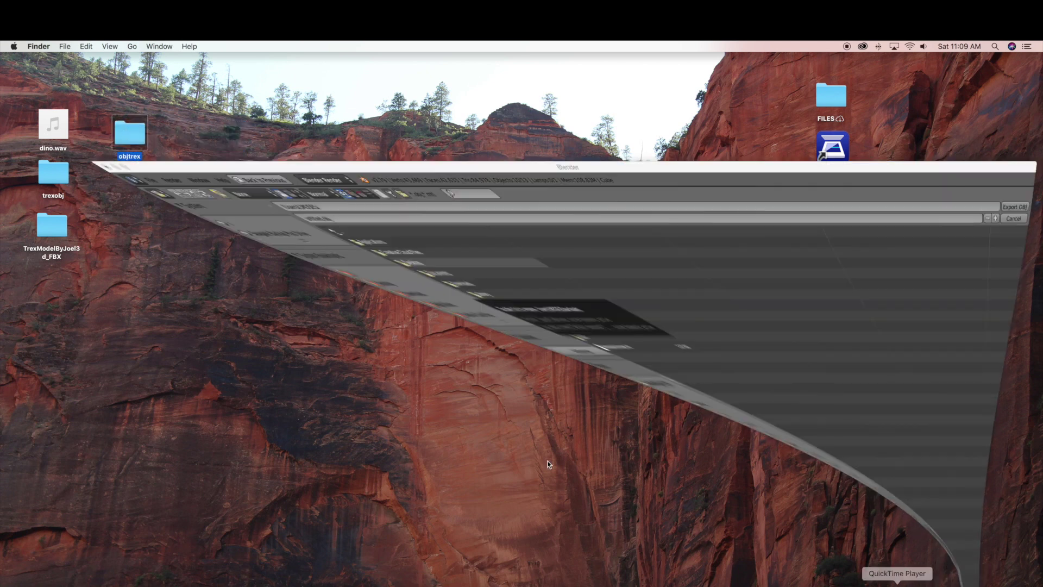
{"action": "left_click", "coordinate": [151, 155]}
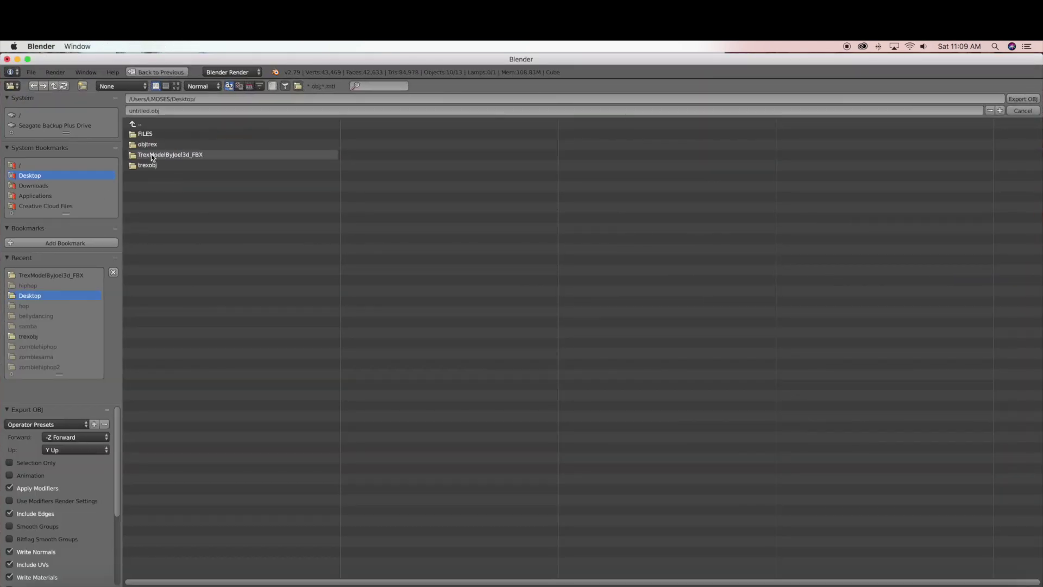
{"action": "left_click", "coordinate": [151, 146]}
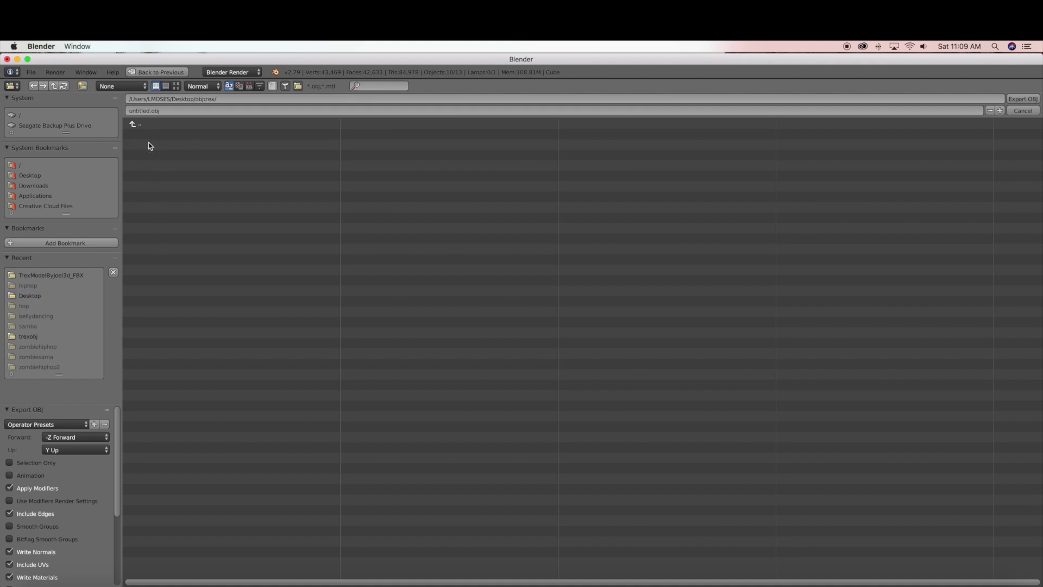
{"action": "left_click", "coordinate": [1019, 102]}
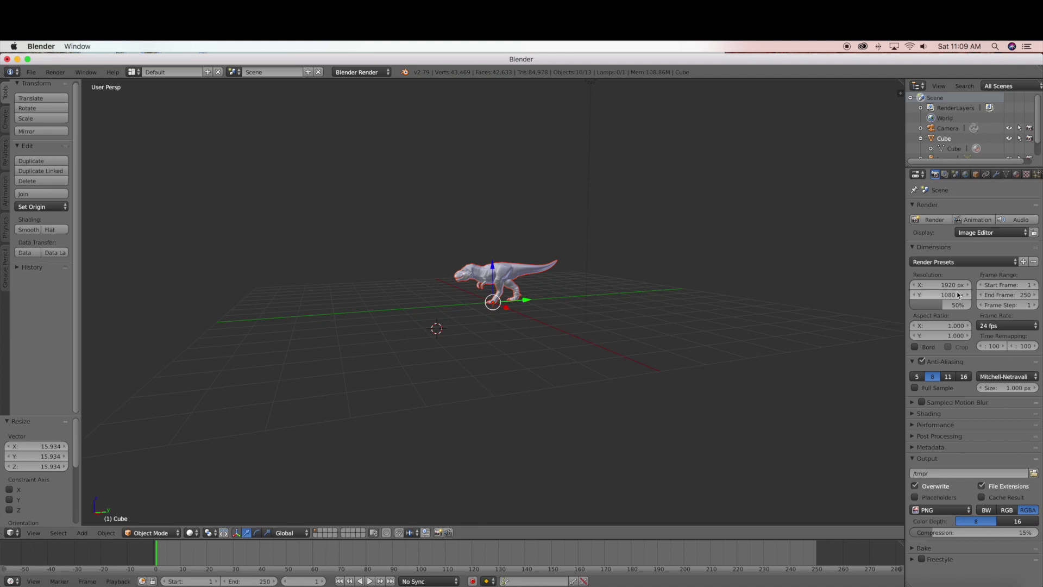
- Quit Blender without saving the scene and open the Creative Cloud apps panel
{"action": "left_click", "coordinate": [41, 47]}
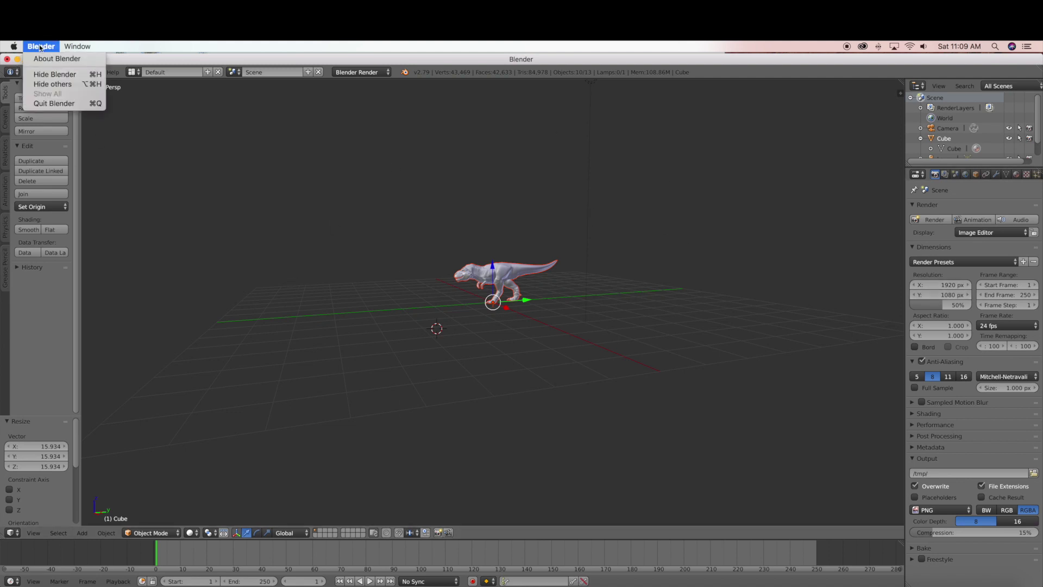
{"action": "left_click", "coordinate": [45, 104]}
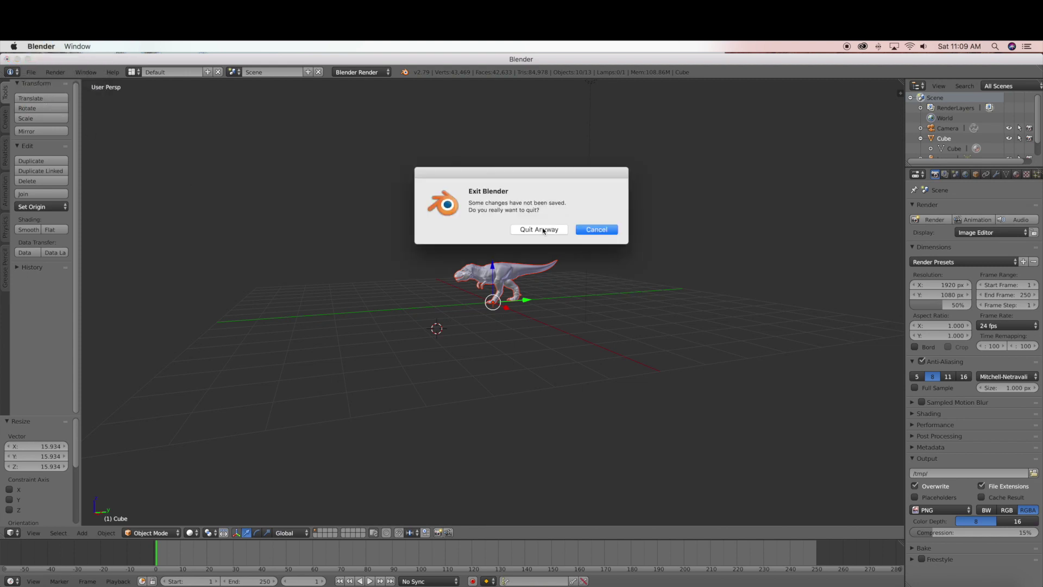
{"action": "left_click", "coordinate": [543, 230]}
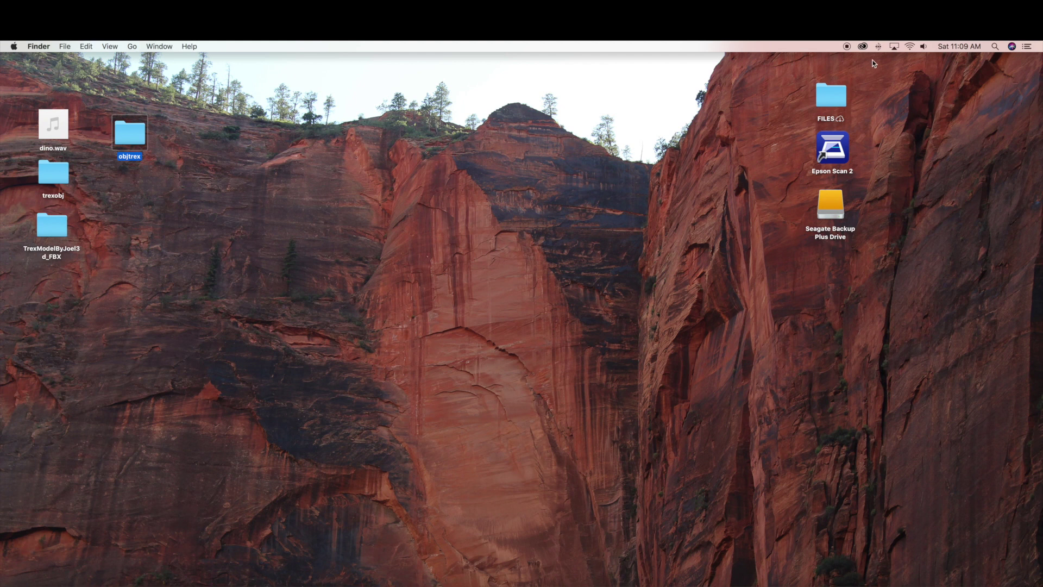
{"action": "left_click", "coordinate": [862, 47]}
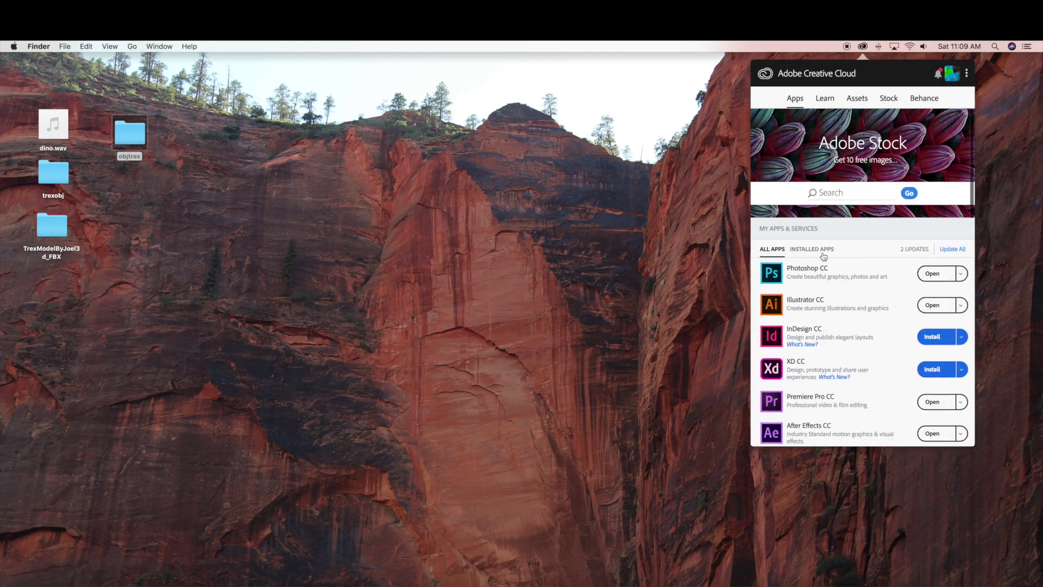
- Launch After Effects CC from the Creative Cloud app list and nudge its window into place
{"action": "scroll", "coordinate": [823, 256], "scroll_direction": "down", "scroll_amount": 5}
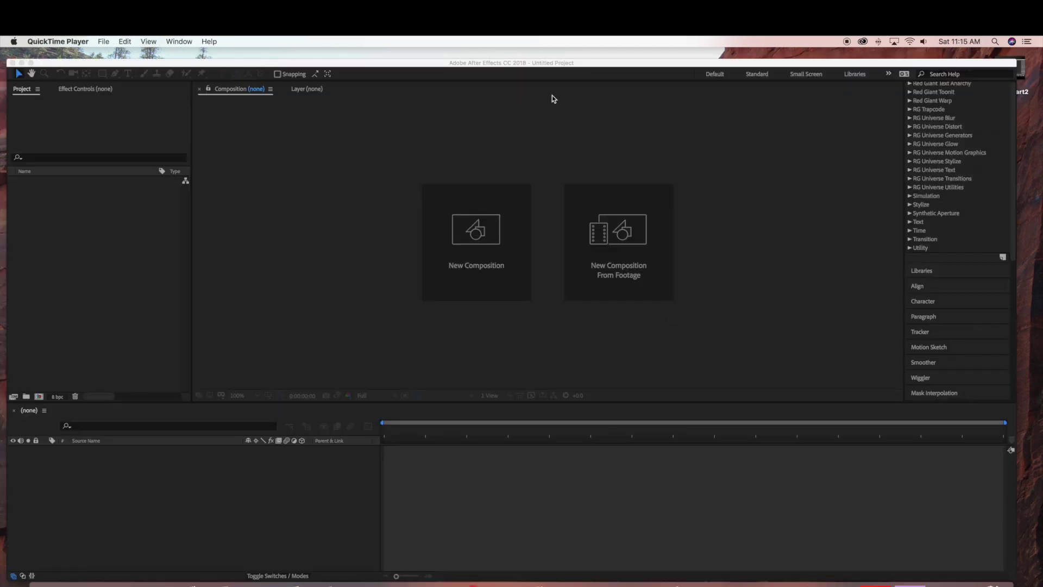
{"action": "left_click_drag", "start_coordinate": [561, 63], "coordinate": [569, 55]}
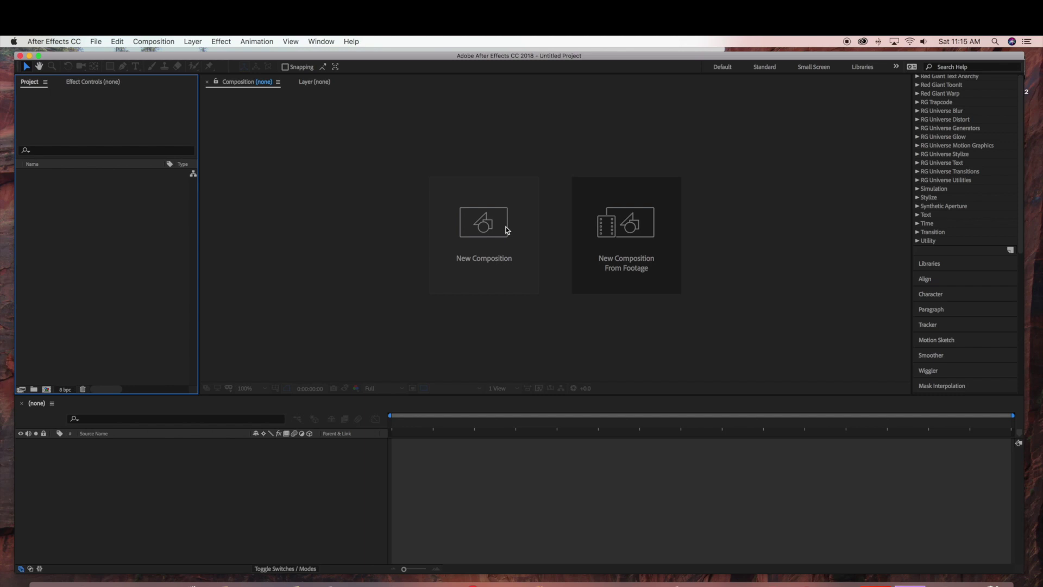
- Create a new 1920×1080 composition named trex
{"action": "left_click", "coordinate": [477, 249]}
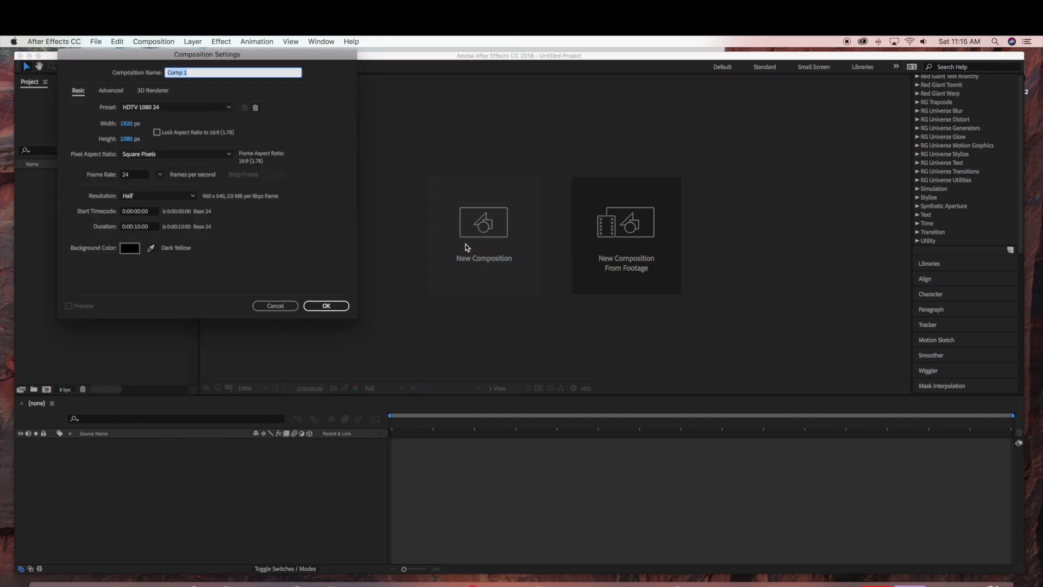
{"action": "type", "text": "trex"}
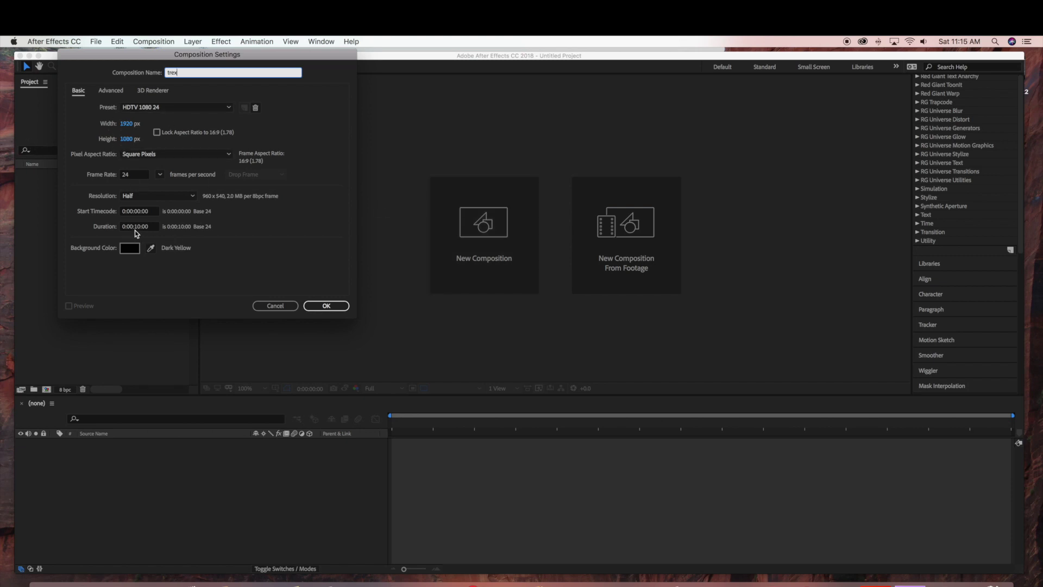
{"action": "left_click", "coordinate": [326, 306]}
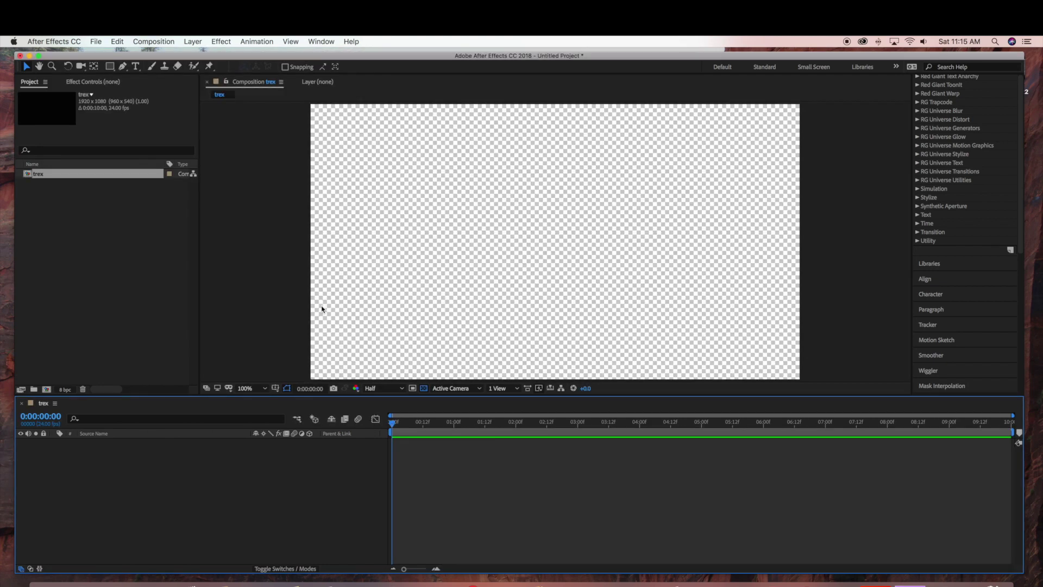
- Add a comp-size solid layer named bg and magnify the composition preview
{"action": "left_click", "coordinate": [192, 41]}
{"action": "mouse_move", "coordinate": [192, 55]}
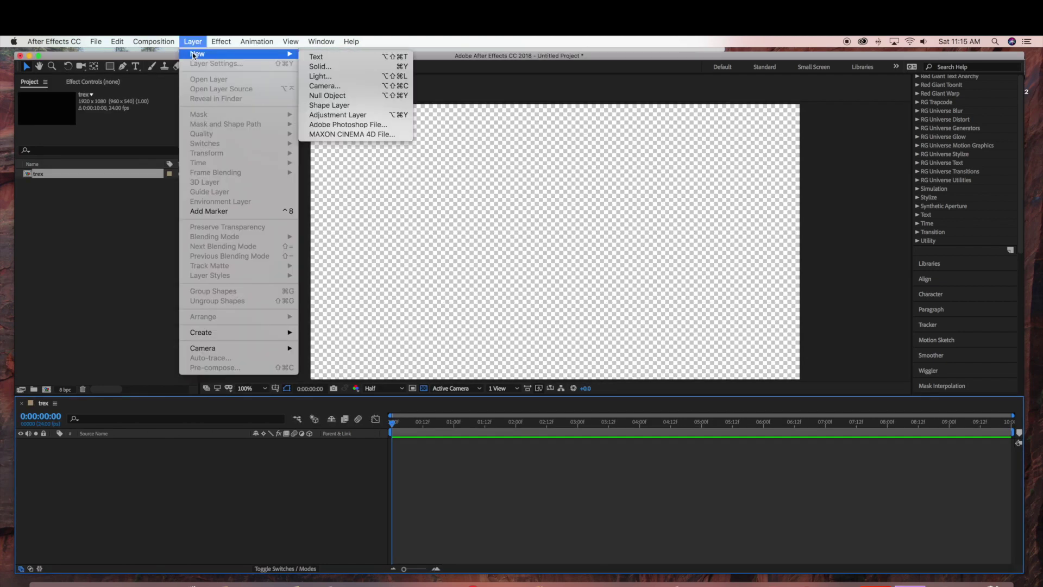
{"action": "left_click", "coordinate": [318, 66]}
{"action": "type", "text": "bg"}
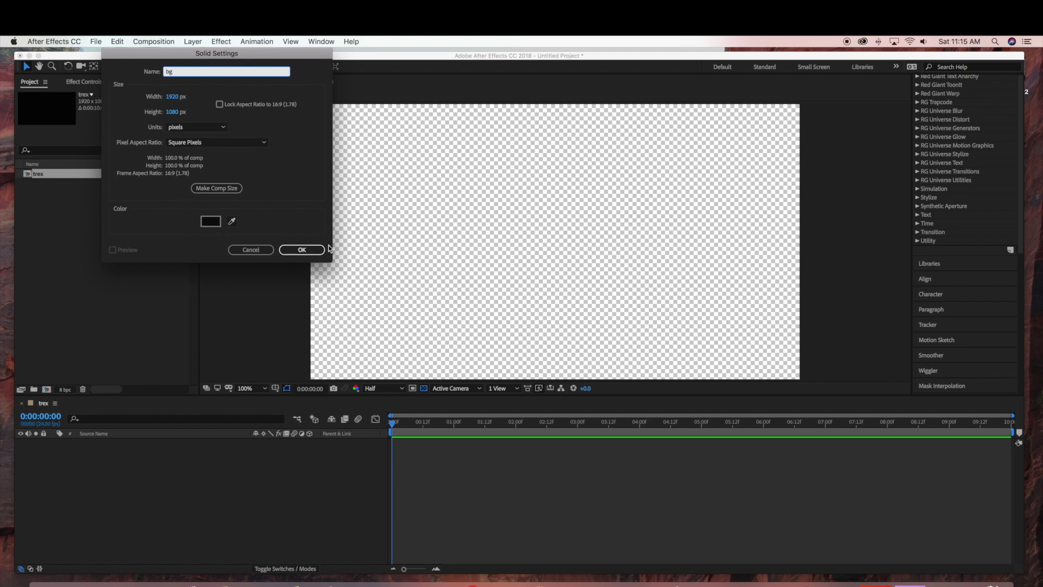
{"action": "left_click", "coordinate": [303, 250]}
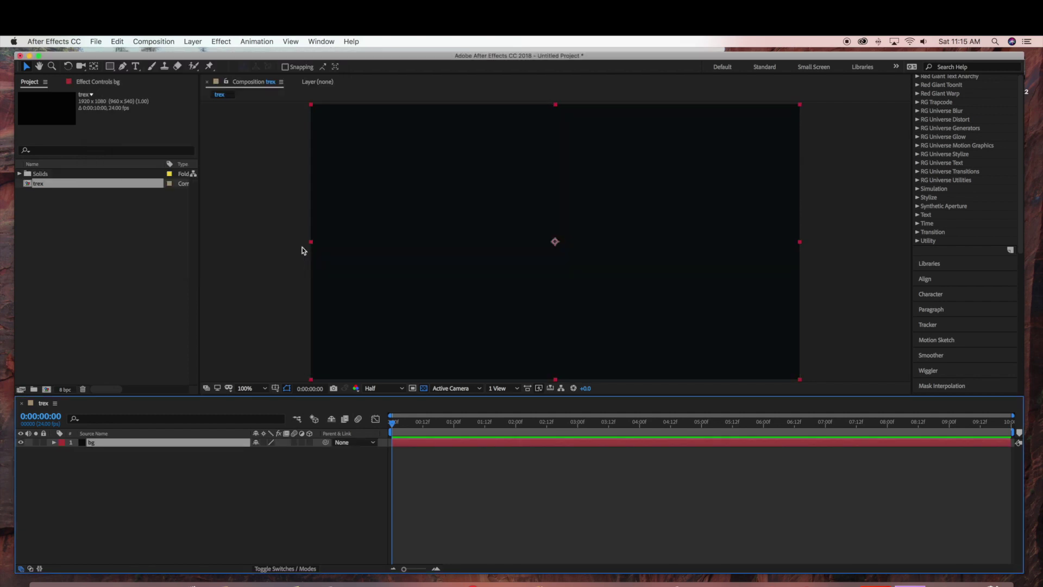
{"action": "key", "text": "."}
{"action": "left_click", "coordinate": [281, 504]}
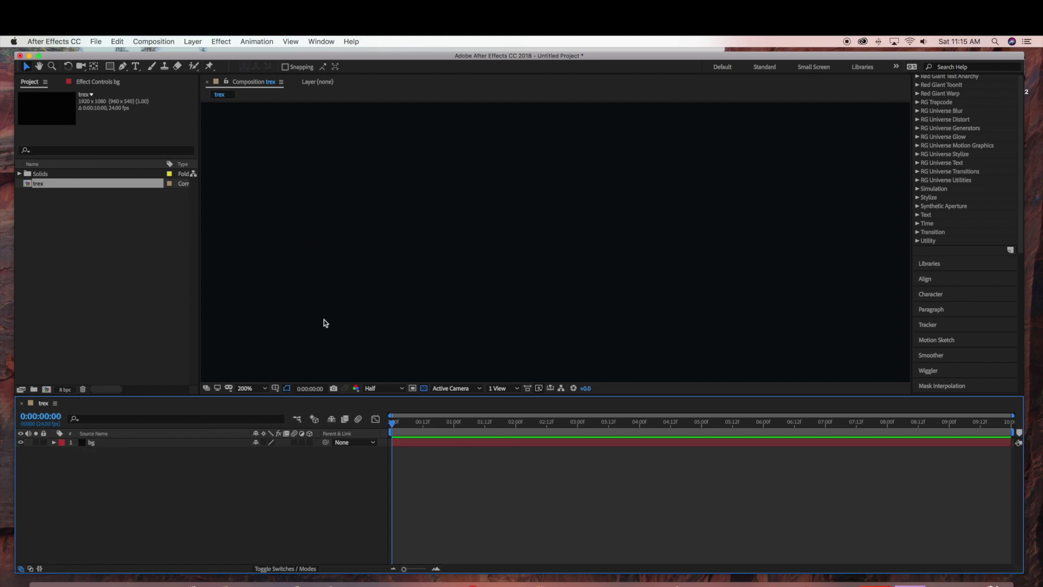
- Add a second comp-size solid named form above bg
{"action": "left_click", "coordinate": [193, 41]}
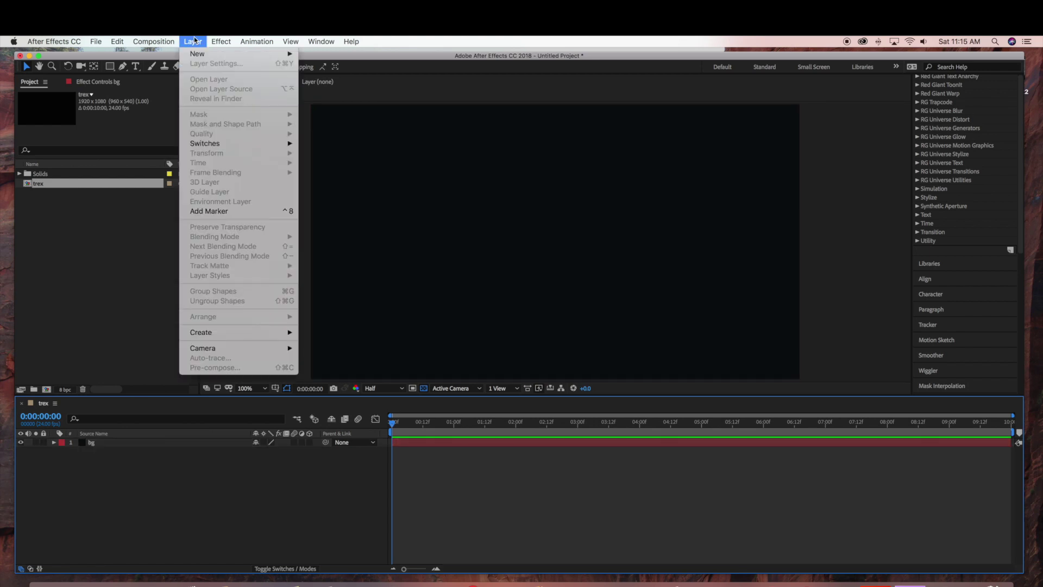
{"action": "mouse_move", "coordinate": [203, 54]}
{"action": "left_click", "coordinate": [329, 72]}
{"action": "type", "text": "form"}
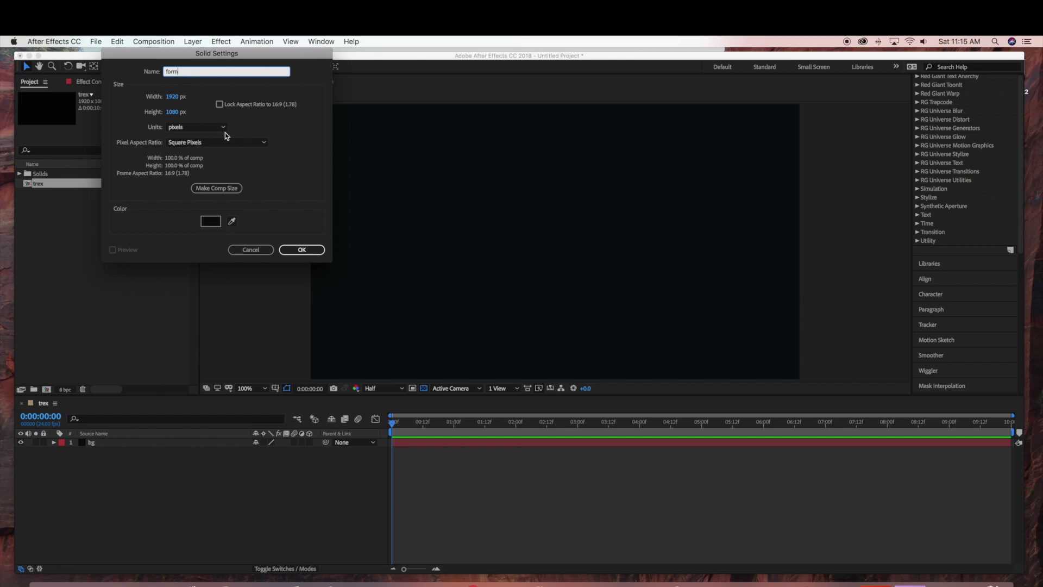
{"action": "left_click", "coordinate": [302, 250]}
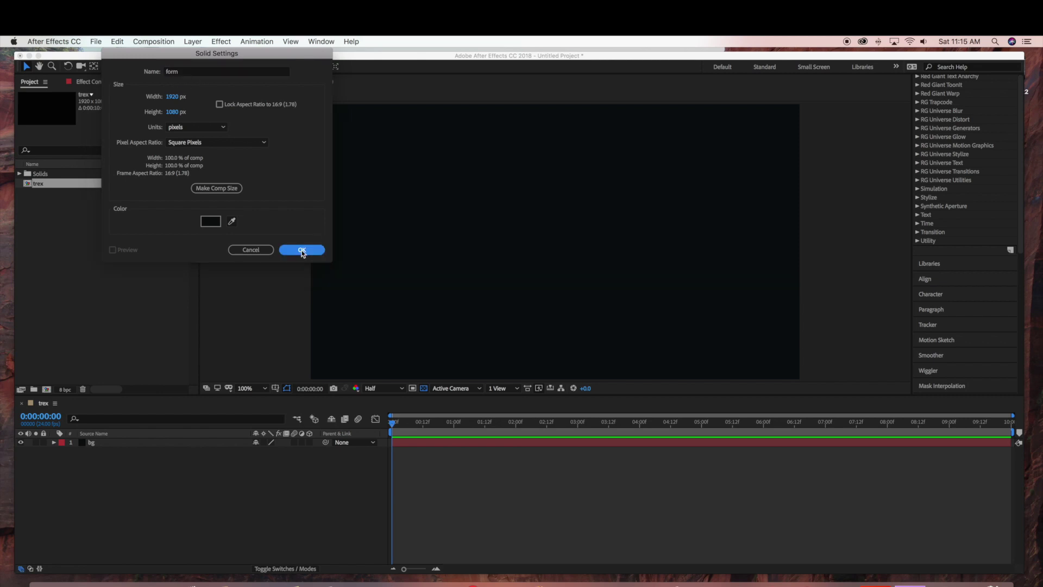
{"action": "left_click", "coordinate": [228, 41]}
- Apply RG Trapcode Form, set Base Form (Master) to OBJ Model, and start adding an OBJ file
{"action": "mouse_move", "coordinate": [262, 321]}
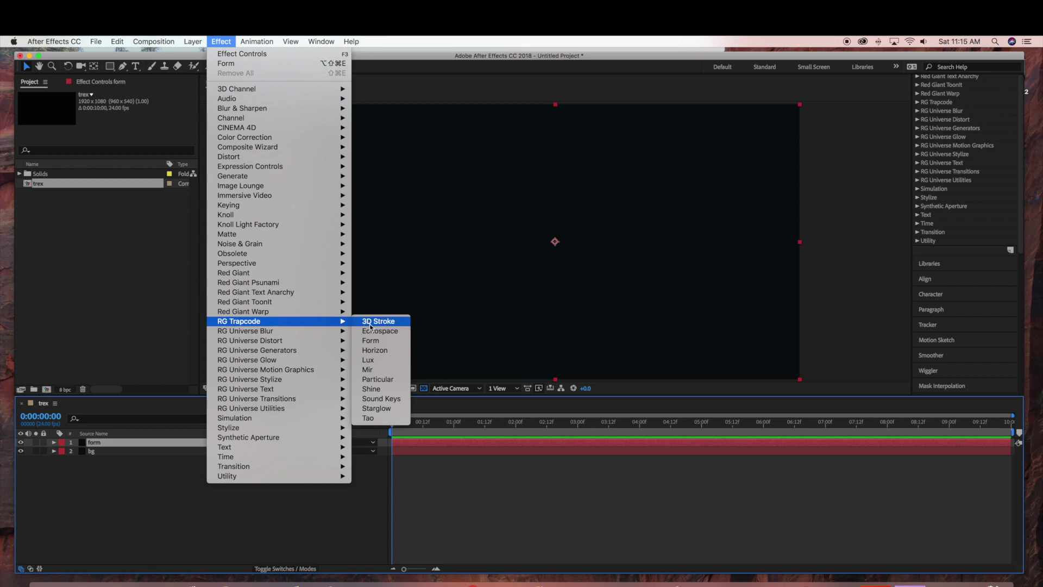
{"action": "left_click", "coordinate": [371, 340]}
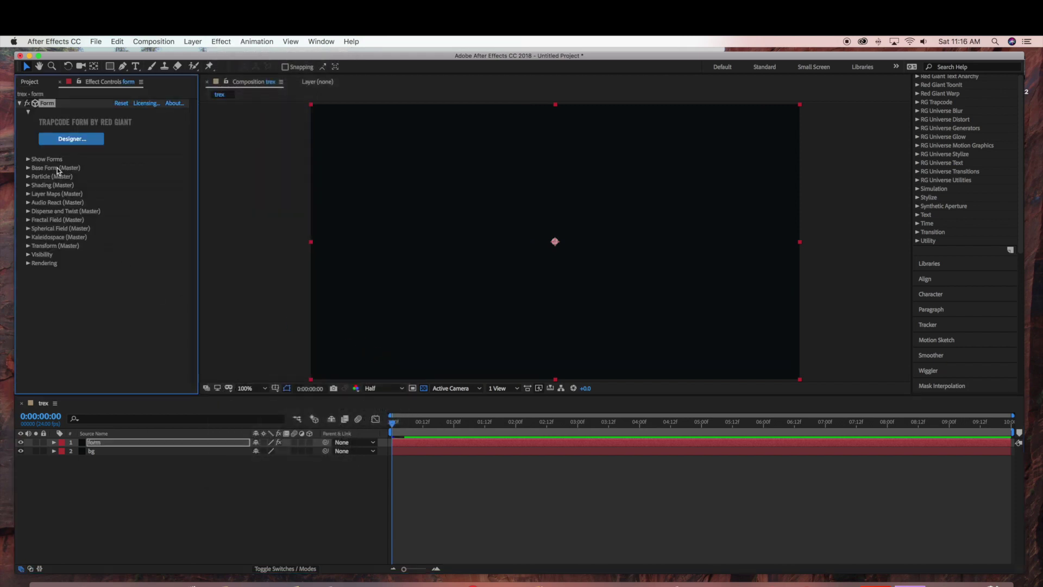
{"action": "left_click", "coordinate": [28, 168]}
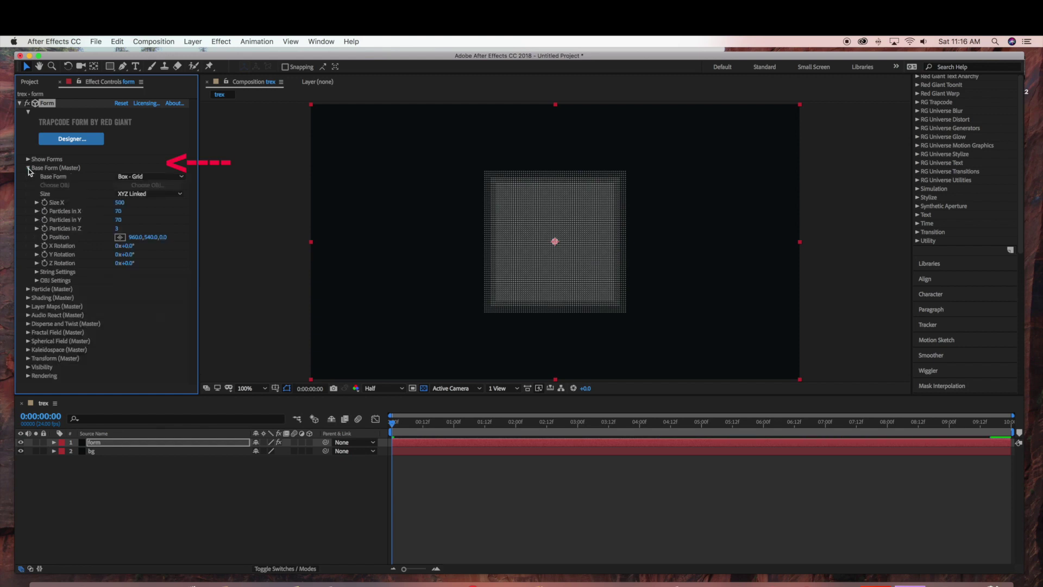
{"action": "left_click", "coordinate": [182, 178]}
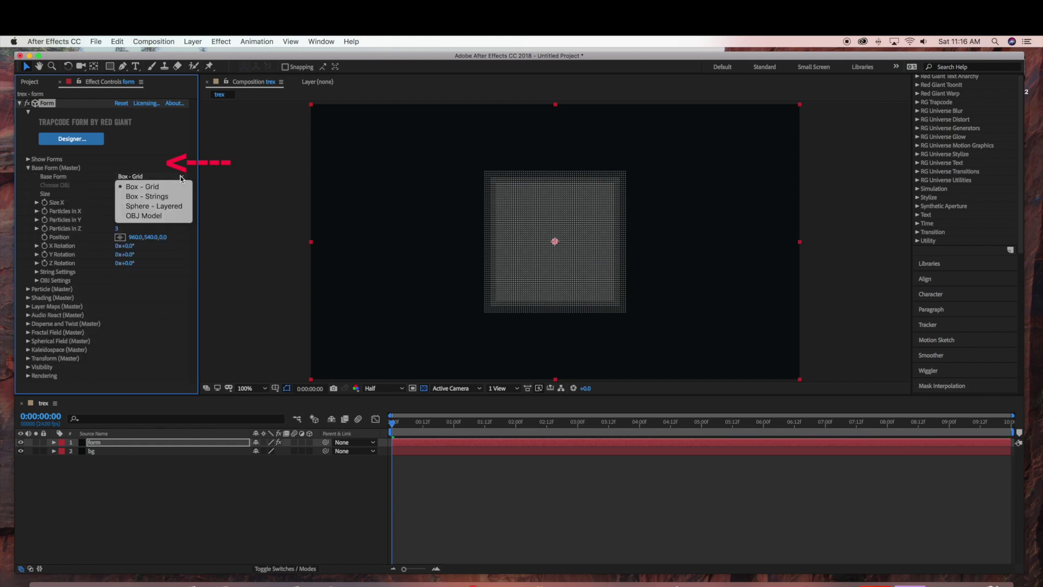
{"action": "key", "text": "Escape"}
{"action": "left_click", "coordinate": [139, 215]}
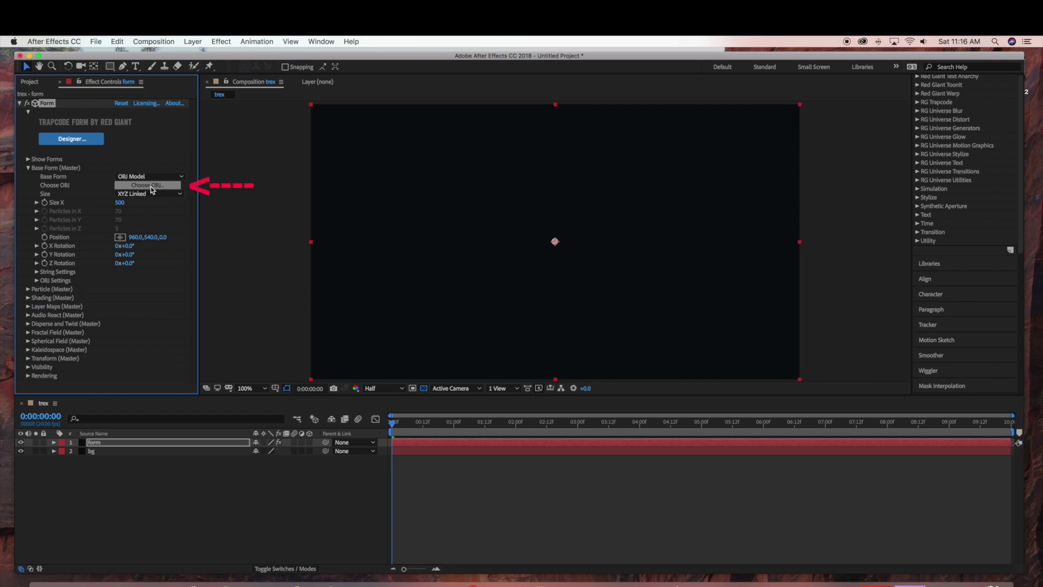
{"action": "left_click", "coordinate": [151, 186]}
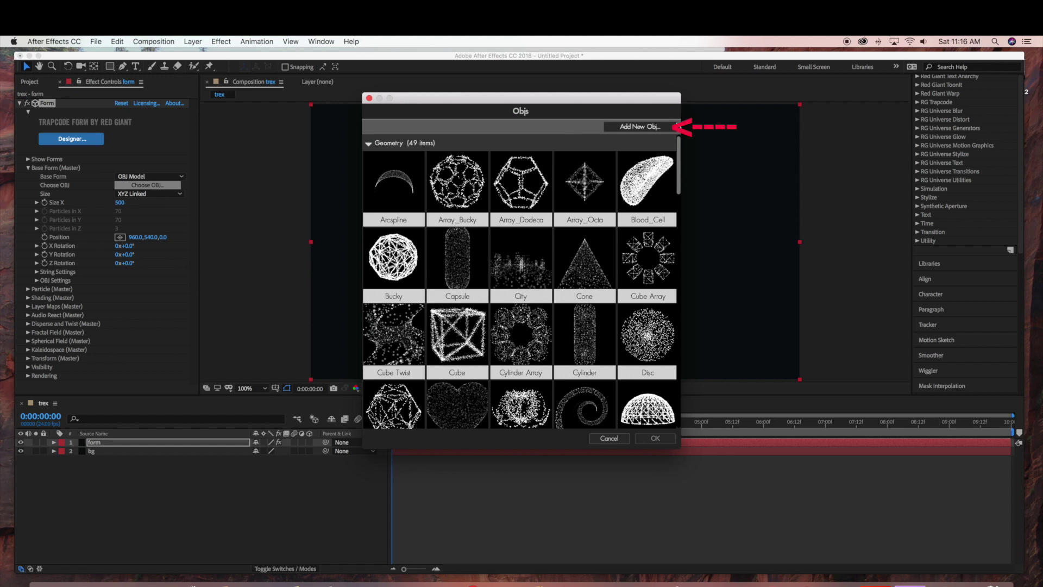
{"action": "left_click", "coordinate": [635, 131]}
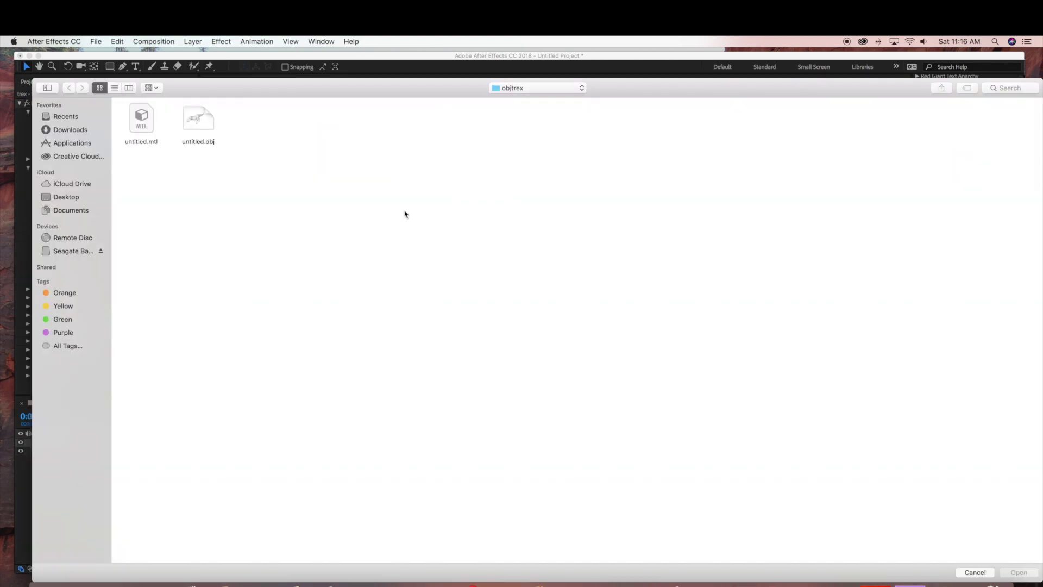
- Rename the exported untitled.obj to trex.obj and open it into Form's OBJ library
{"action": "left_click", "coordinate": [194, 144]}
{"action": "right_click", "coordinate": [191, 145]}
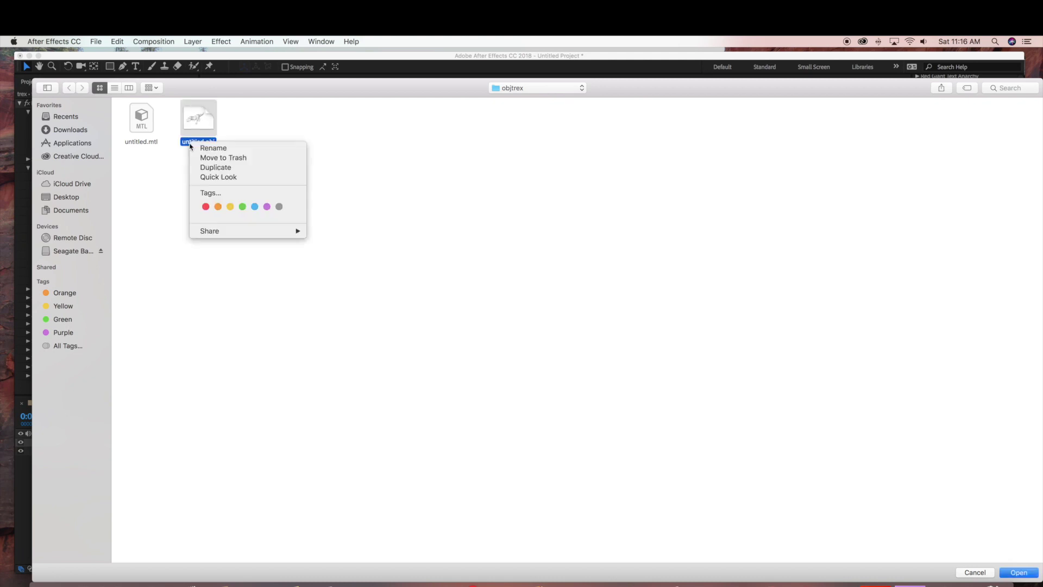
{"action": "key", "text": "Escape"}
{"action": "left_click", "coordinate": [201, 142]}
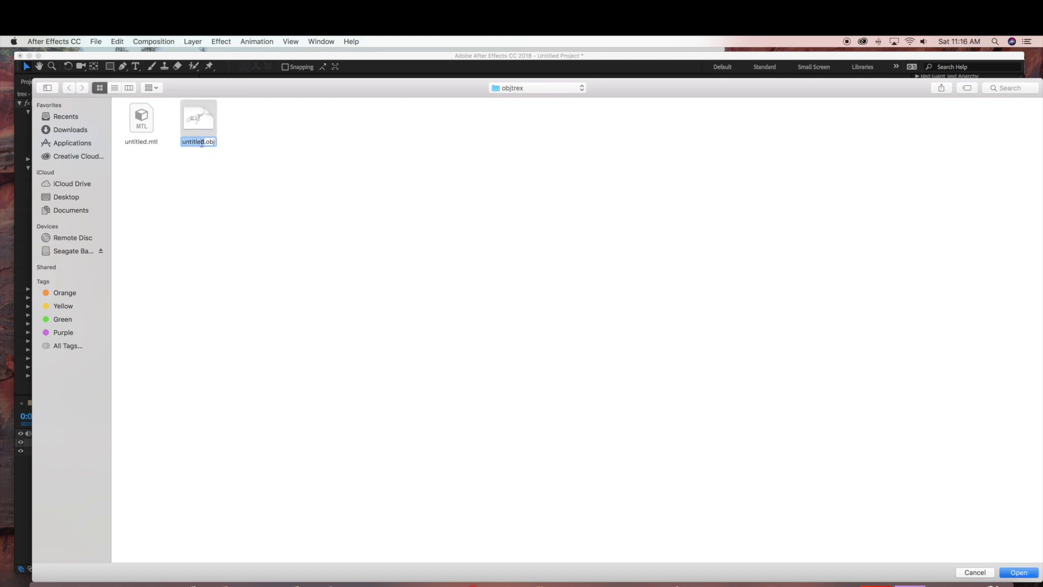
{"action": "type", "text": "trex"}
{"action": "type", "text": "obj"}
{"action": "key", "text": "BackSpace"}
{"action": "key", "text": "BackSpace"}
{"action": "key", "text": "BackSpace"}
{"action": "left_click", "coordinate": [429, 214]}
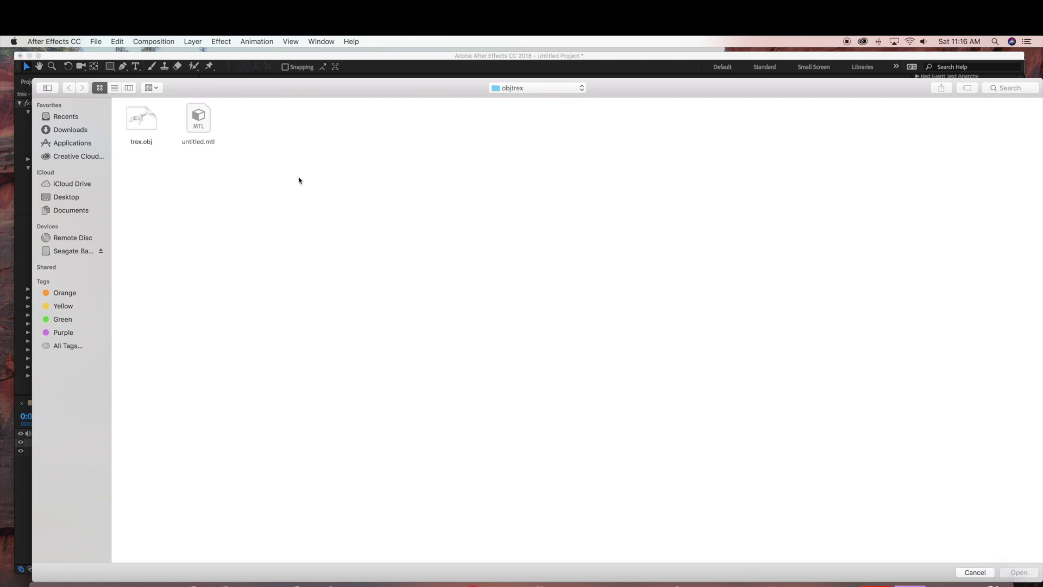
{"action": "left_click", "coordinate": [134, 124]}
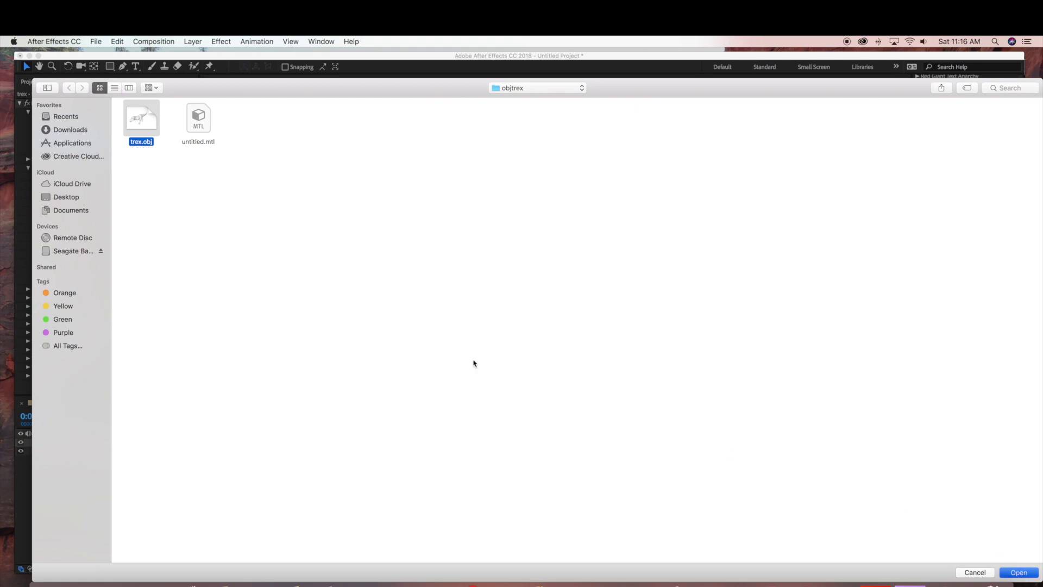
{"action": "key", "text": "Return"}
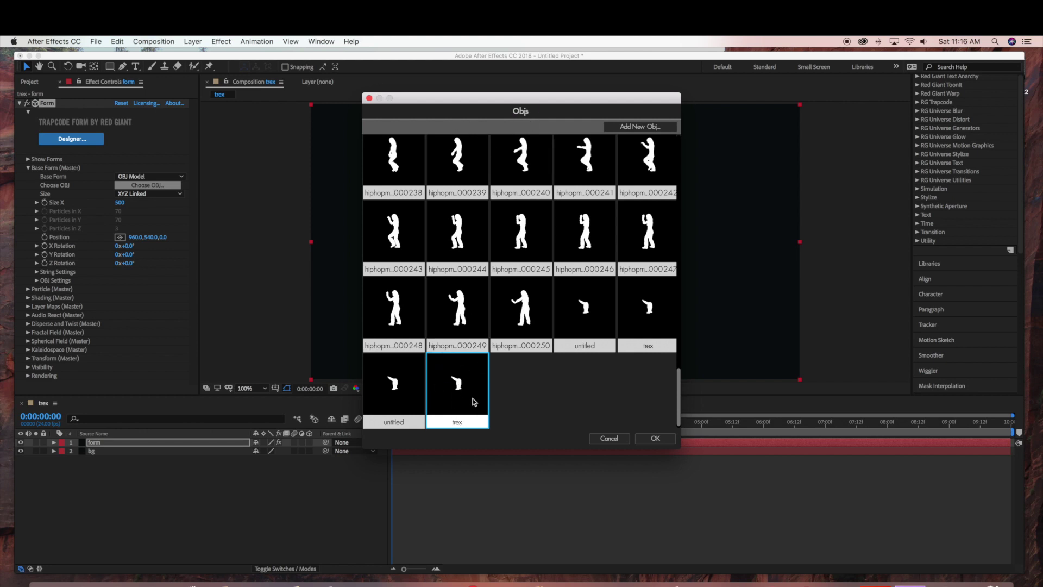
- Load the trex model into Form and set its Size X to 1340
{"action": "left_click", "coordinate": [656, 439]}
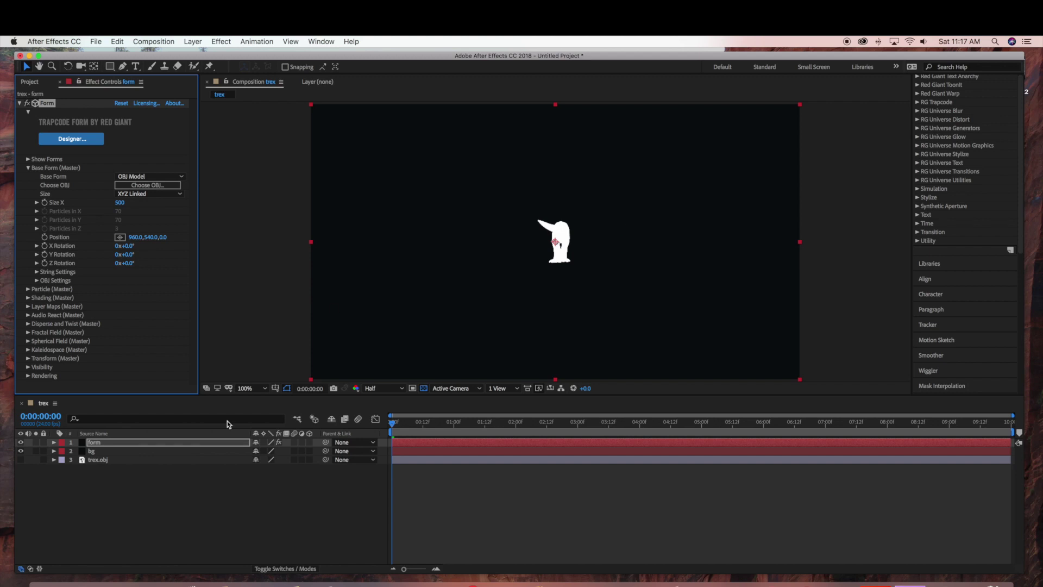
{"action": "left_click", "coordinate": [119, 202]}
{"action": "type", "text": "1270"}
{"action": "key", "text": "Return"}
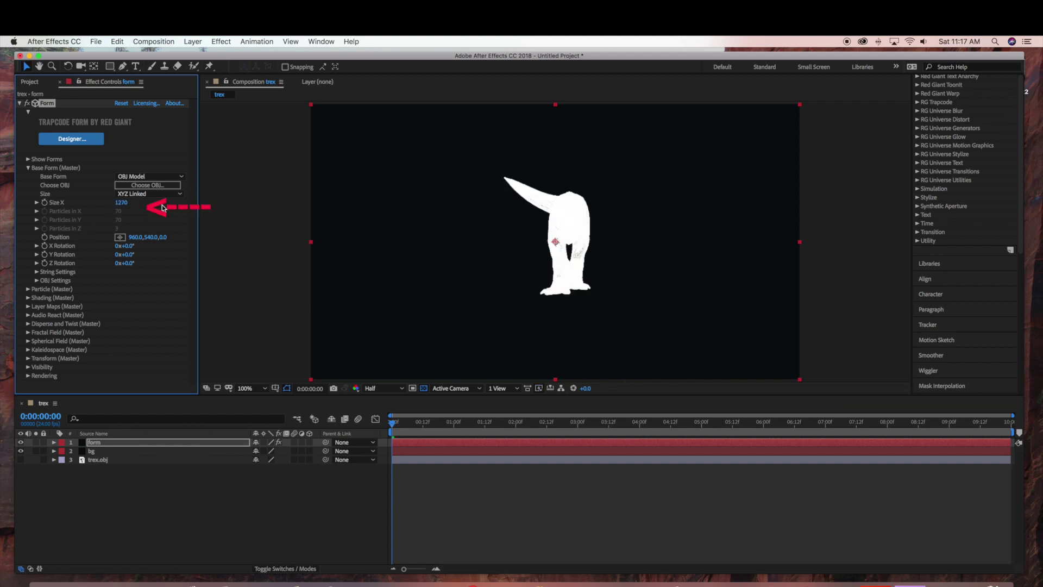
{"action": "left_click", "coordinate": [120, 202]}
{"action": "type", "text": "1340"}
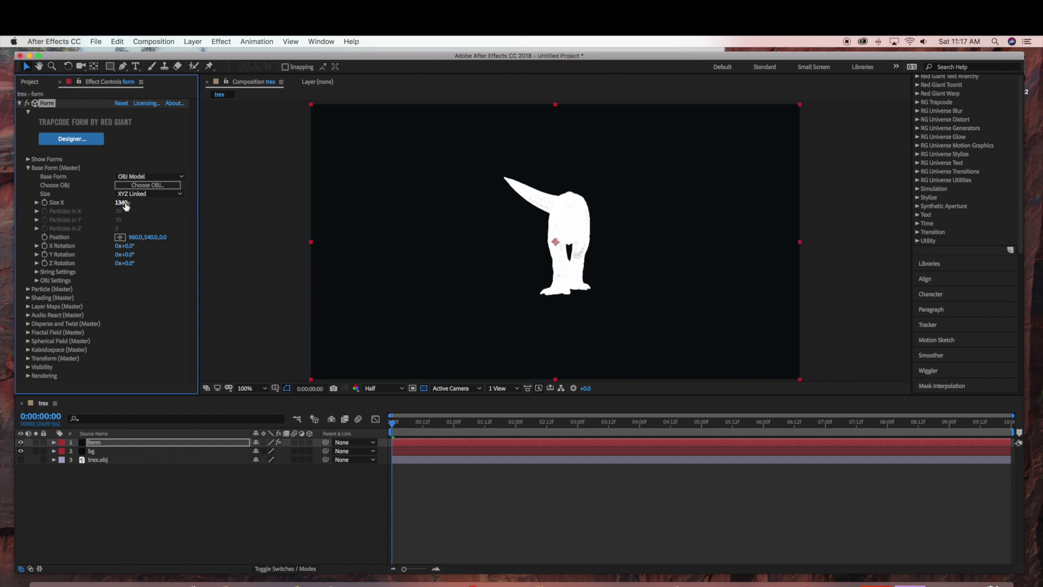
{"action": "key", "text": "Return"}
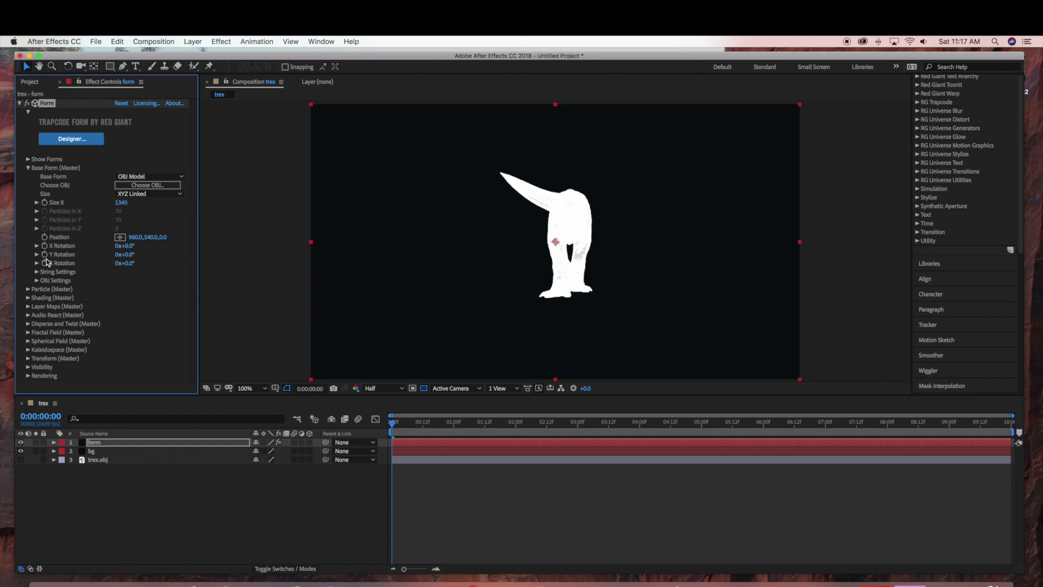
- Set the Base Form Y Rotation to 90° to show the T-rex side-on
{"action": "left_click", "coordinate": [133, 254]}
{"action": "type", "text": "27"}
{"action": "key", "text": "Return"}
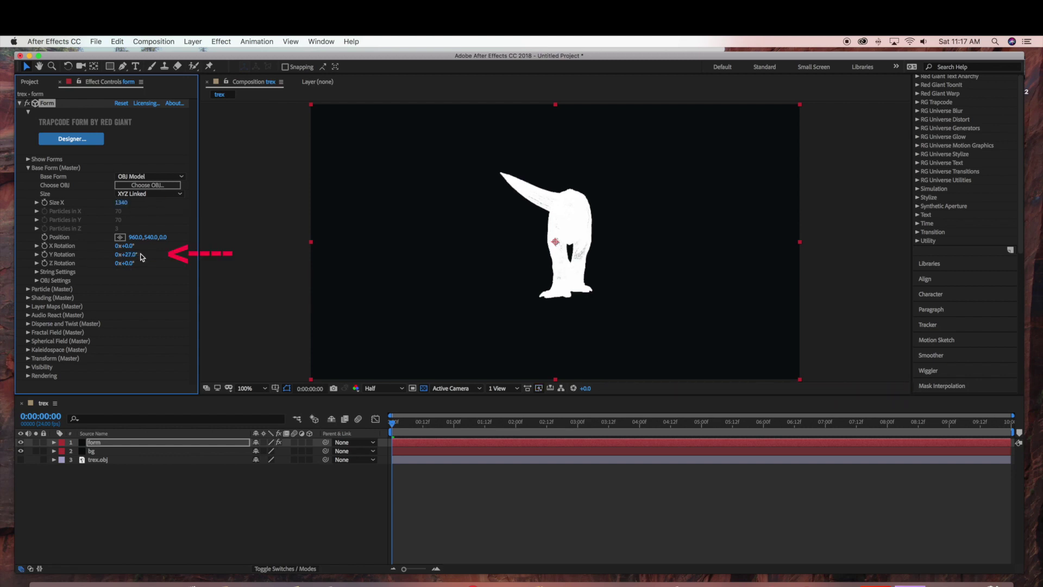
{"action": "left_click", "coordinate": [133, 254]}
{"action": "type", "text": "90"}
{"action": "key", "text": "Return"}
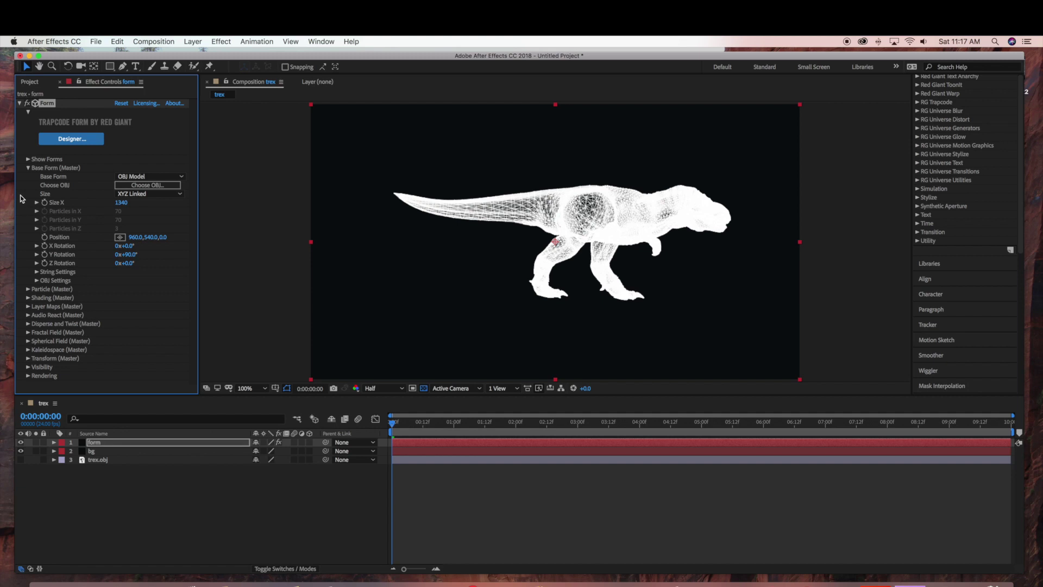
- Set Particle Density to 25 in Base Form's OBJ Settings
{"action": "left_click", "coordinate": [28, 168]}
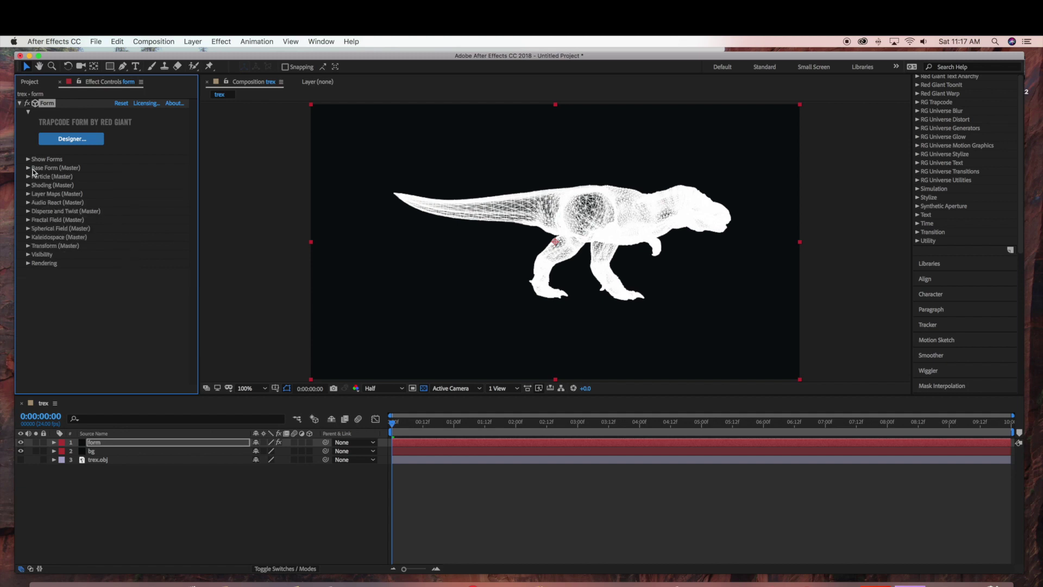
{"action": "left_click", "coordinate": [28, 168]}
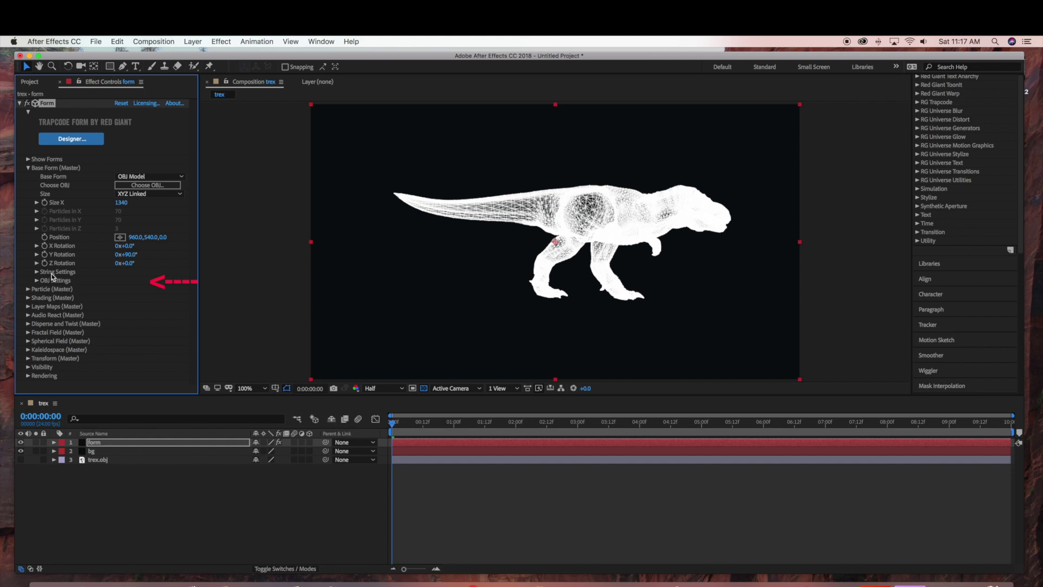
{"action": "left_click", "coordinate": [37, 280]}
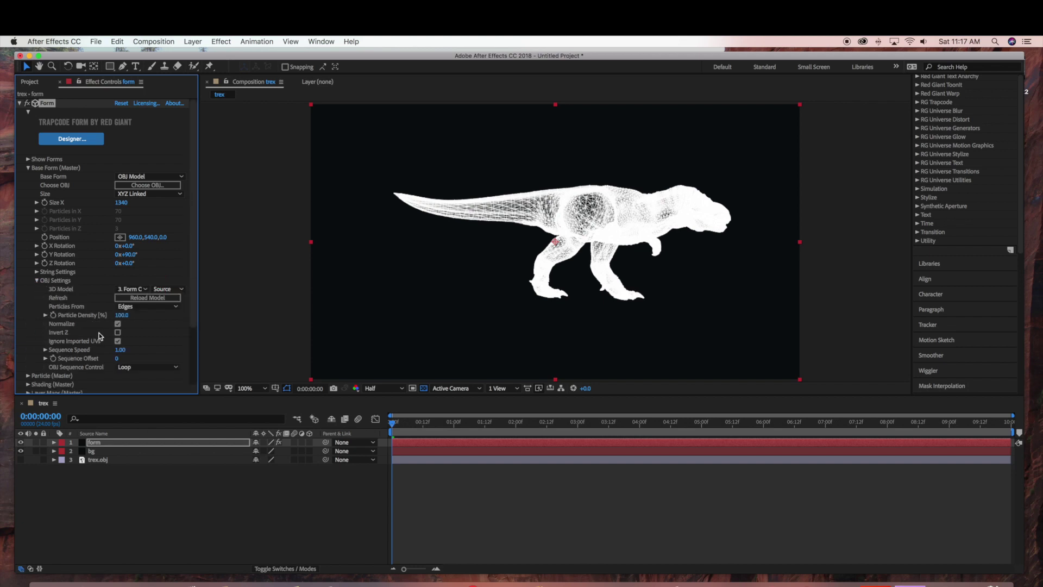
{"action": "left_click", "coordinate": [121, 316]}
{"action": "type", "text": "25"}
{"action": "key", "text": "Return"}
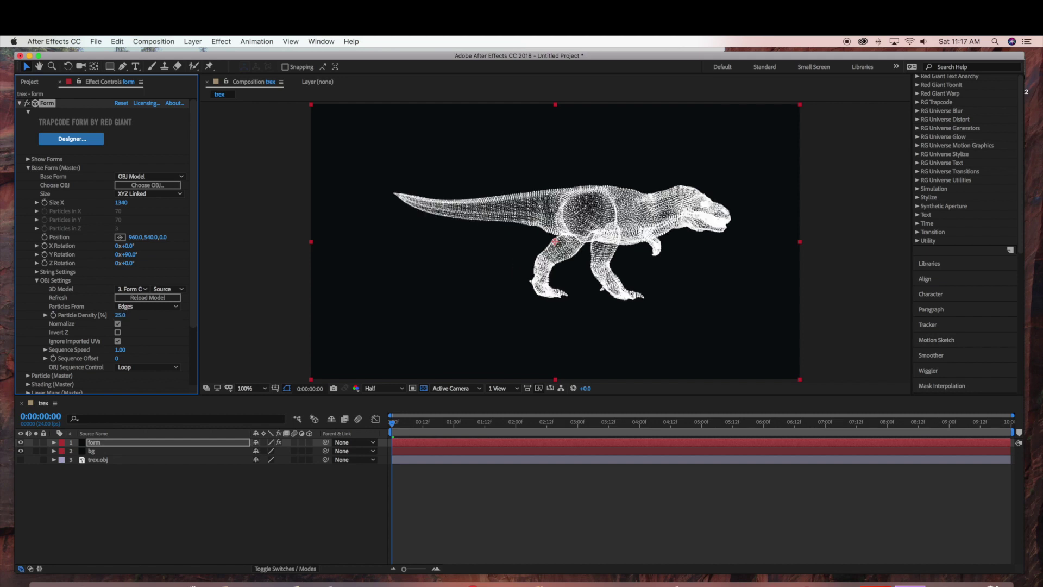
{"action": "left_click", "coordinate": [36, 281]}
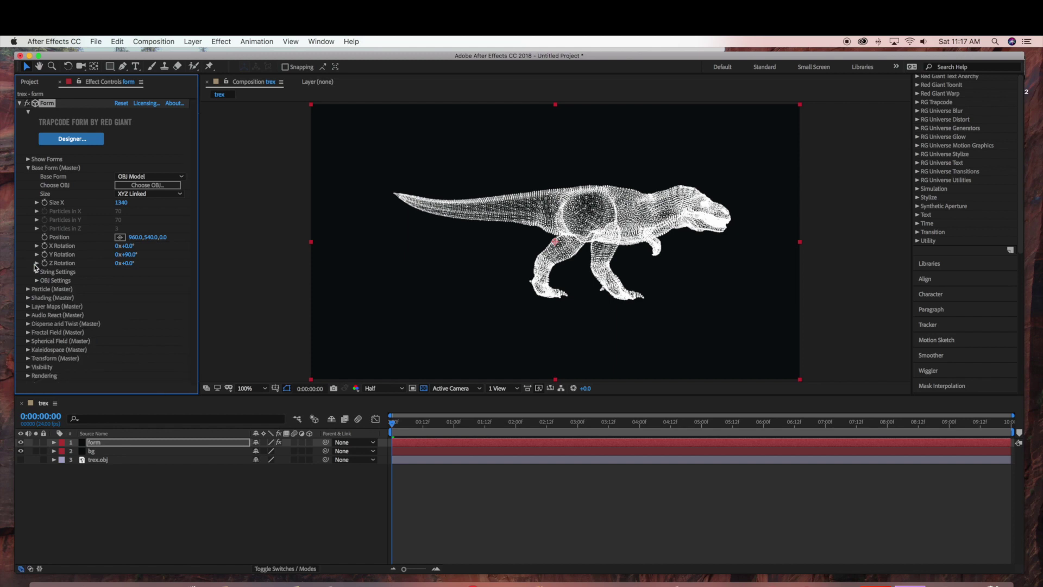
- Set the Form particle Size to 1 in Particle (Master)
{"action": "left_click", "coordinate": [27, 168]}
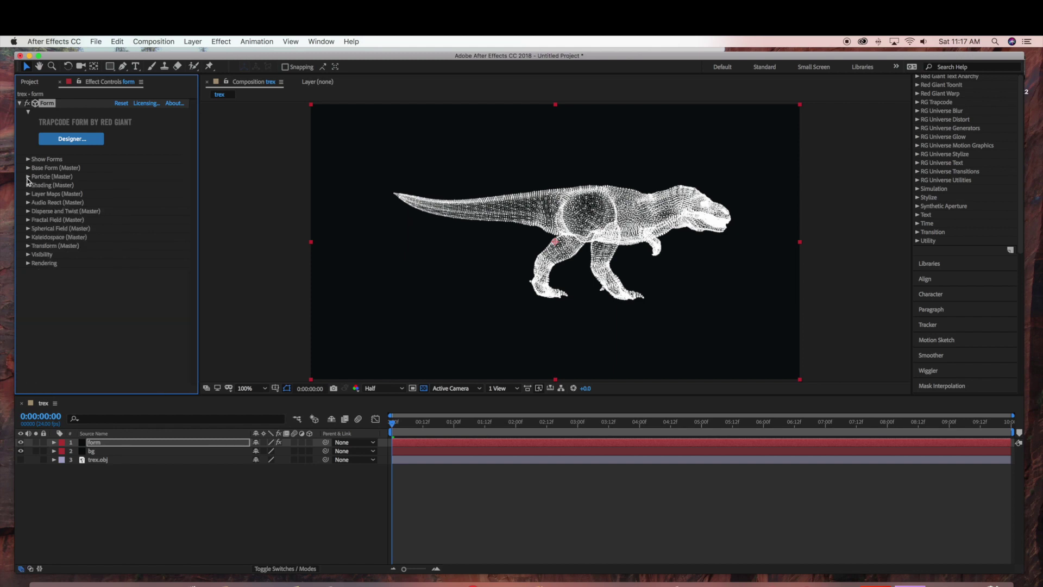
{"action": "left_click", "coordinate": [28, 177]}
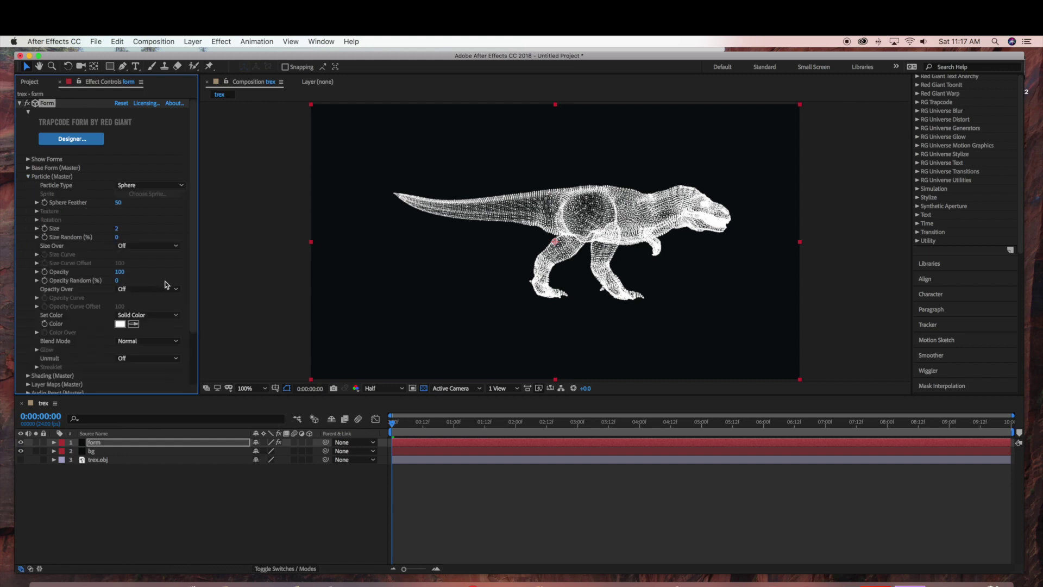
{"action": "left_click", "coordinate": [116, 230]}
{"action": "type", "text": "1"}
{"action": "key", "text": "Return"}
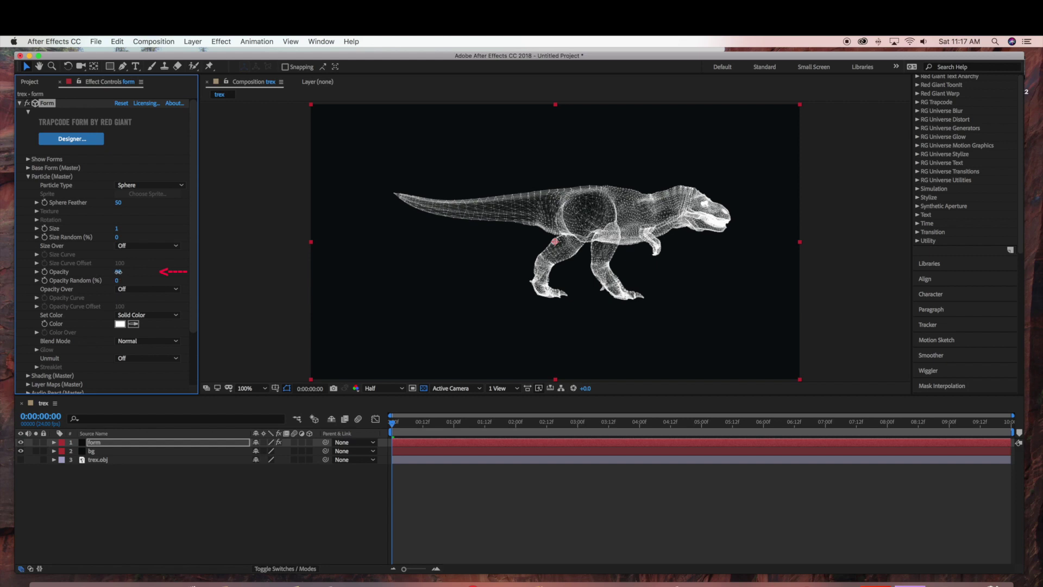
- Set the particle Opacity to 100
{"action": "left_click", "coordinate": [118, 272]}
{"action": "key", "text": "Return"}
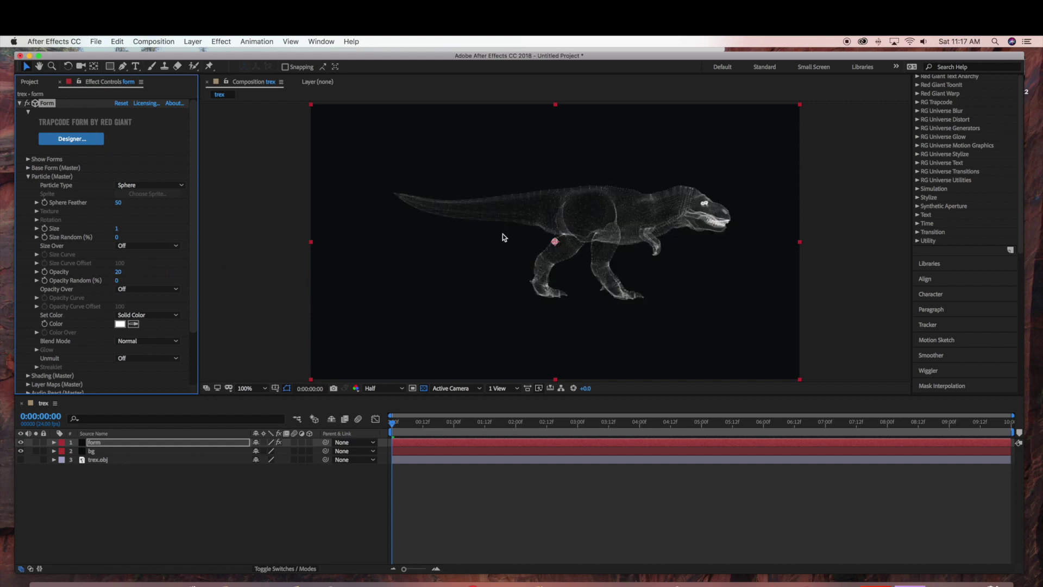
{"action": "left_click", "coordinate": [119, 273]}
{"action": "type", "text": "50"}
{"action": "key", "text": "Return"}
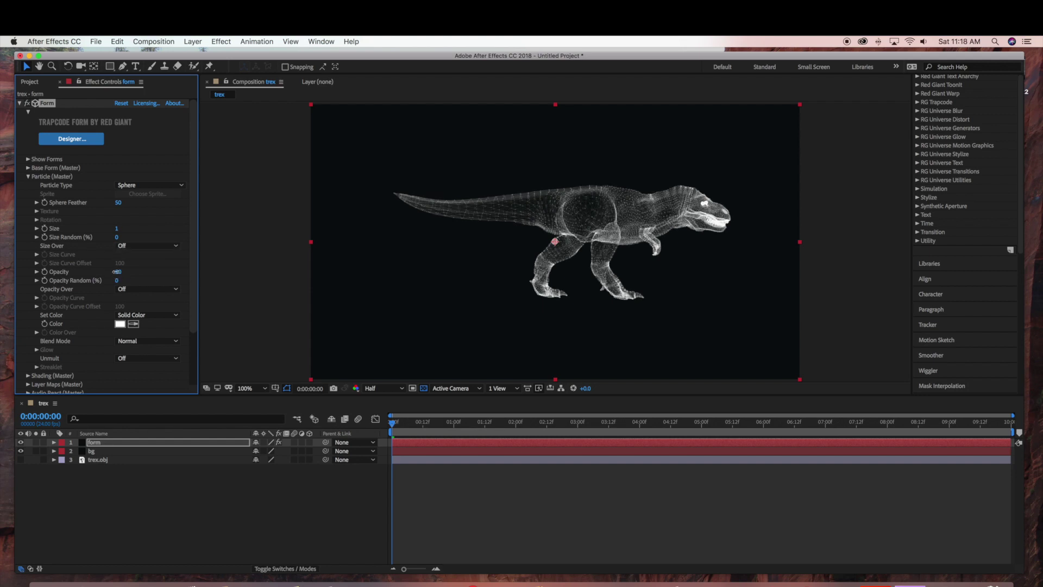
{"action": "left_click", "coordinate": [117, 272]}
{"action": "type", "text": "100"}
{"action": "key", "text": "Return"}
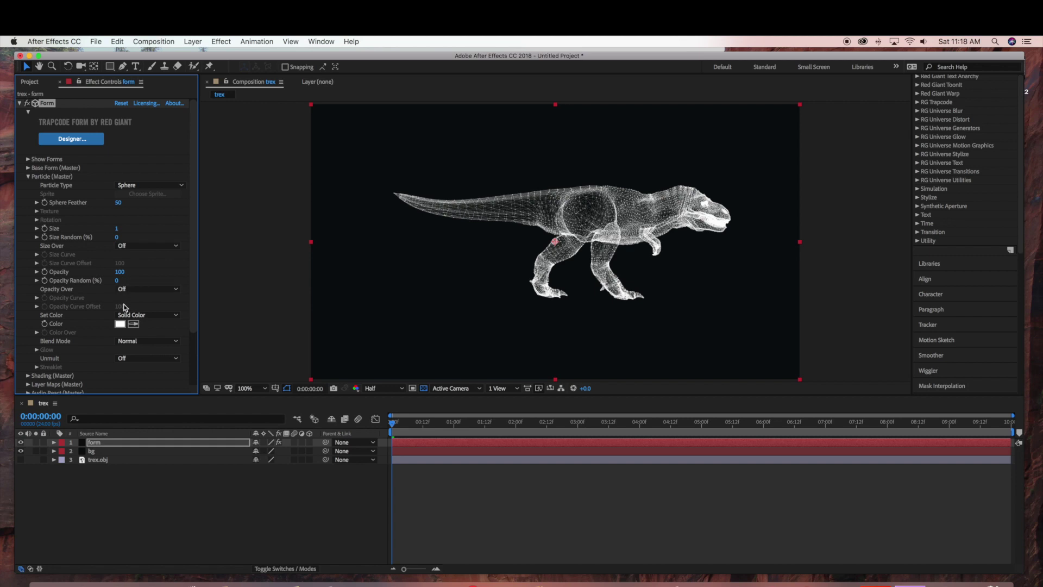
{"action": "left_click", "coordinate": [28, 177]}
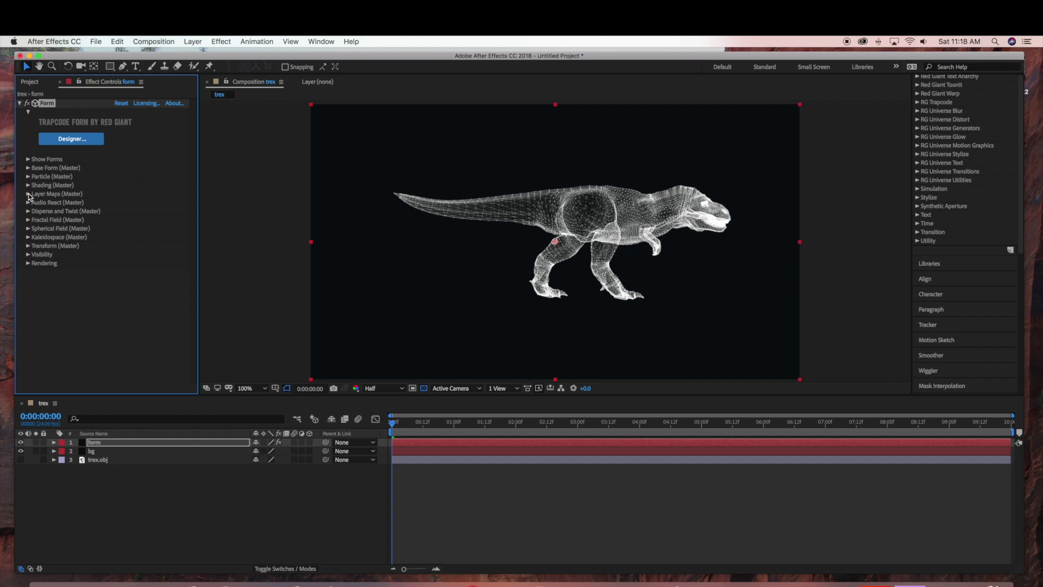
{"action": "left_click", "coordinate": [29, 177]}
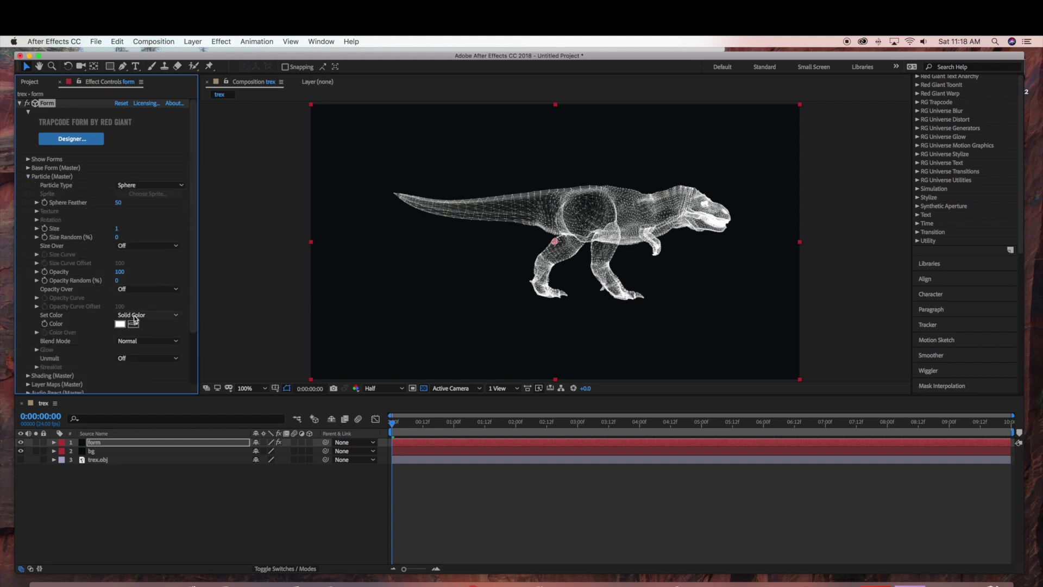
{"action": "left_click", "coordinate": [134, 315]}
{"action": "left_click", "coordinate": [143, 363]}
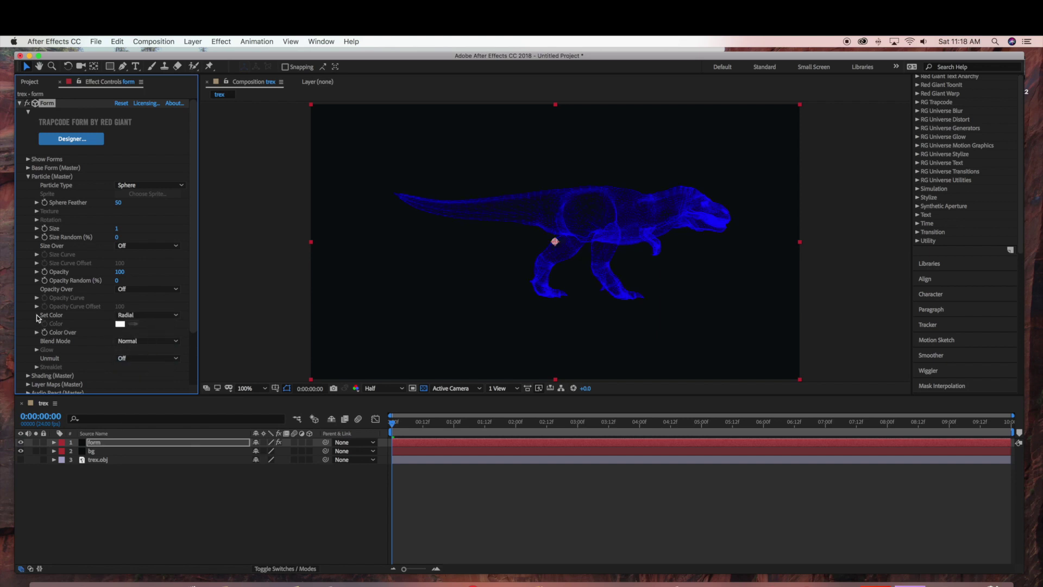
{"action": "left_click", "coordinate": [36, 331]}
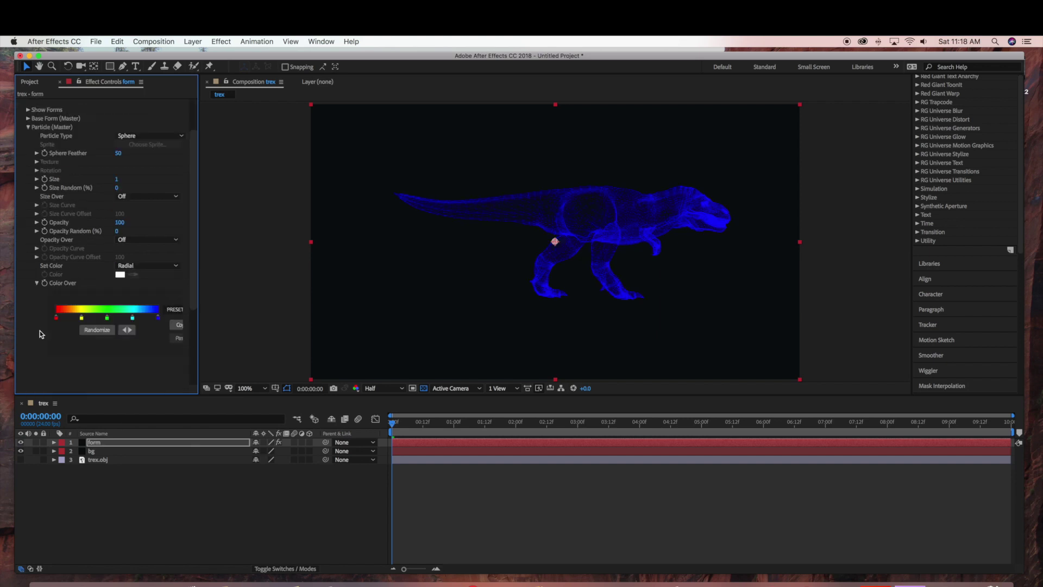
{"action": "left_click", "coordinate": [177, 313]}
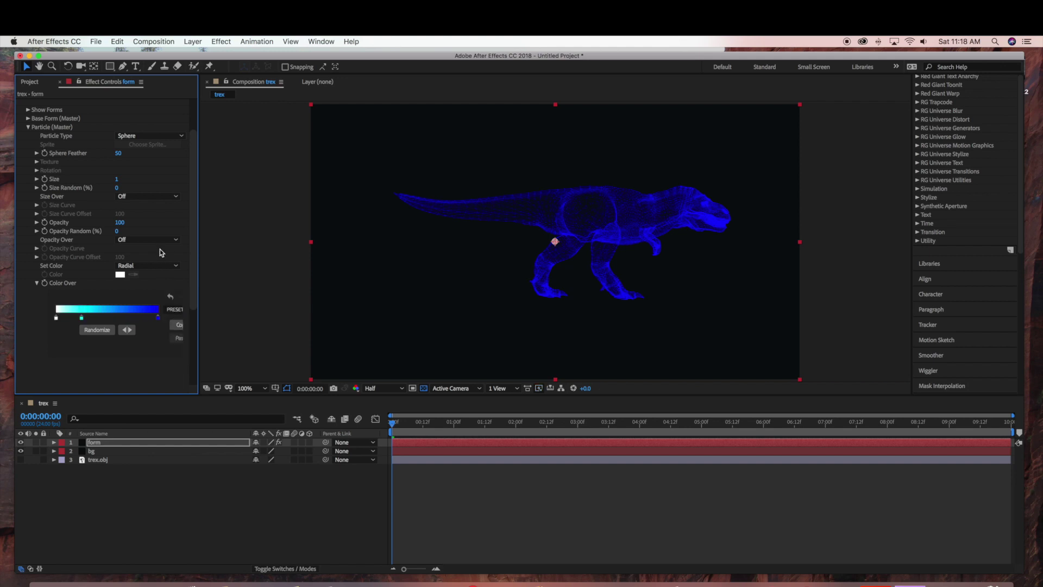
{"action": "left_click", "coordinate": [155, 265]}
{"action": "left_click", "coordinate": [149, 284]}
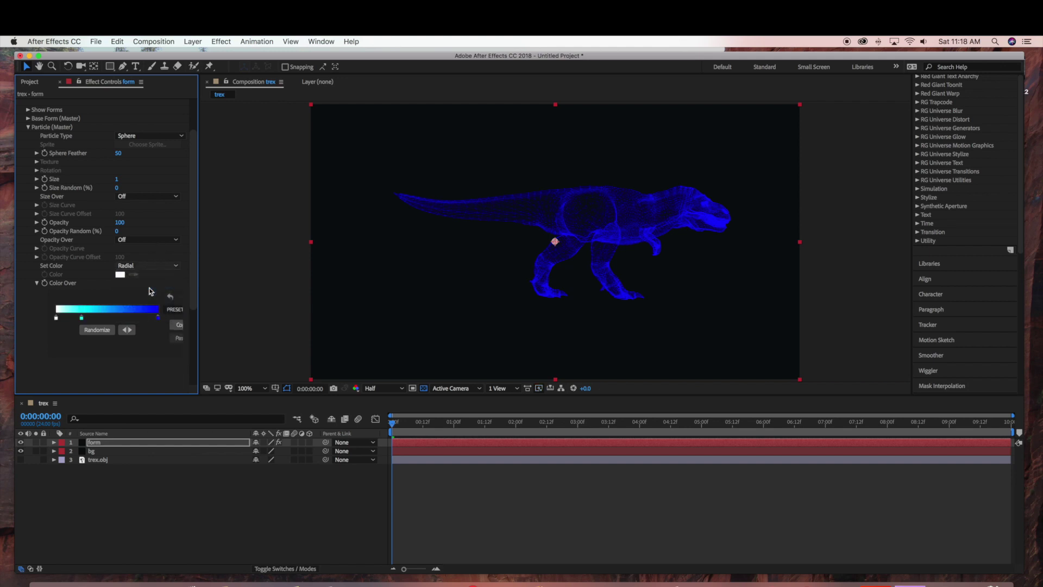
{"action": "left_click", "coordinate": [177, 309]}
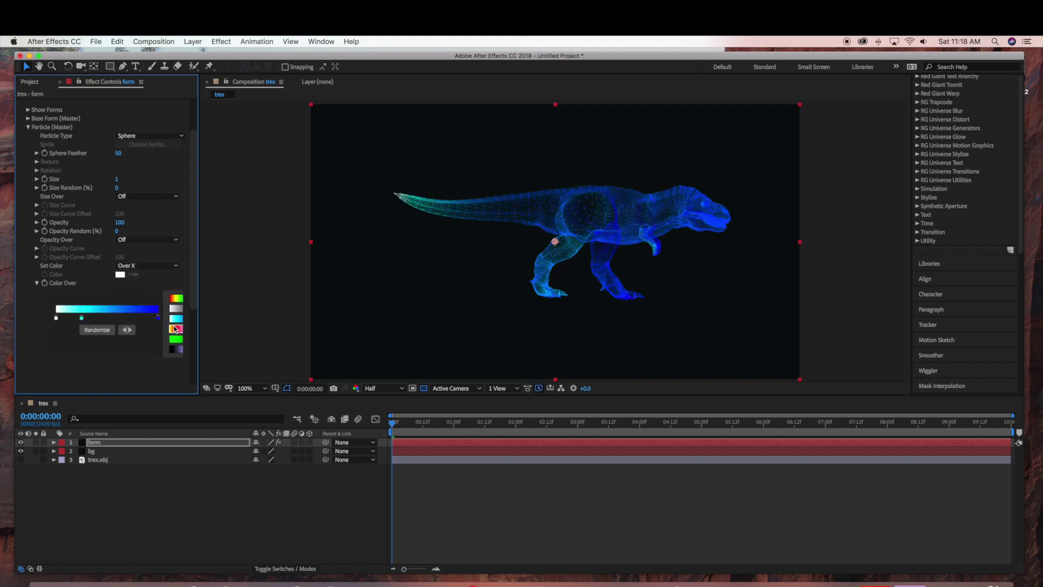
{"action": "left_click", "coordinate": [175, 327]}
{"action": "left_click", "coordinate": [174, 309]}
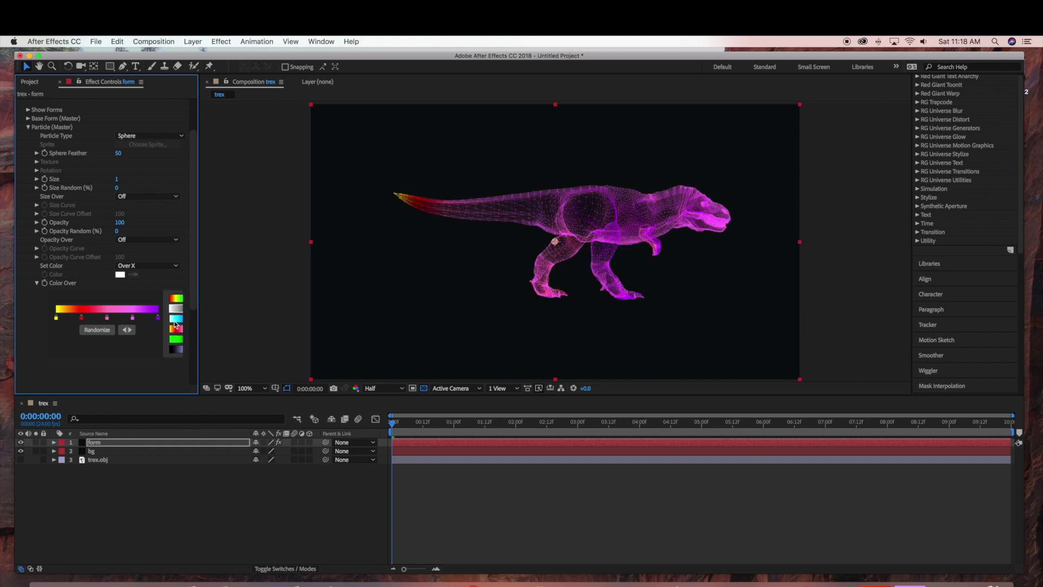
{"action": "left_click", "coordinate": [176, 337]}
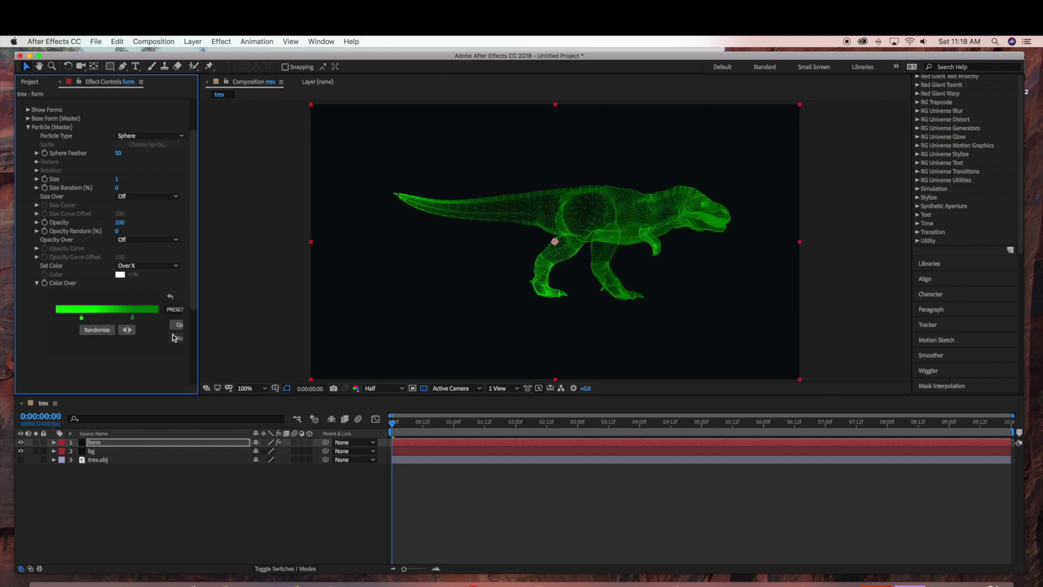
{"action": "left_click", "coordinate": [175, 309]}
{"action": "left_click", "coordinate": [174, 320]}
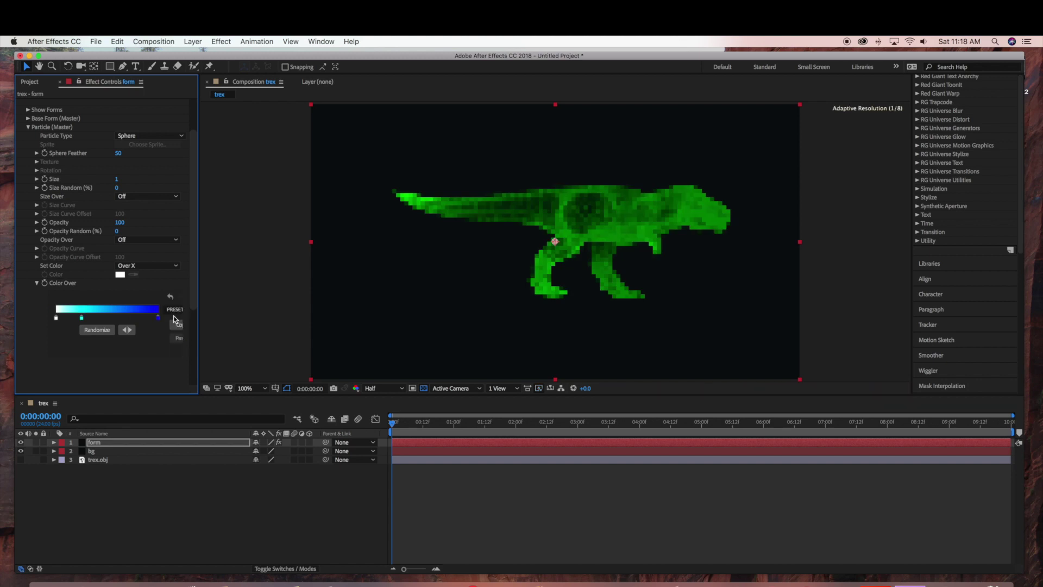
{"action": "left_click", "coordinate": [154, 265]}
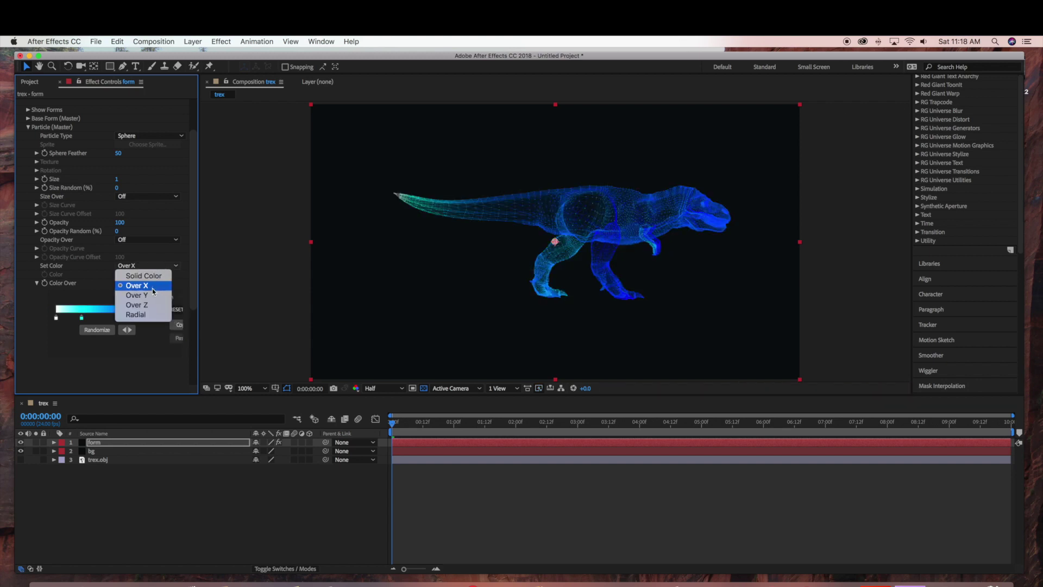
{"action": "left_click", "coordinate": [154, 295]}
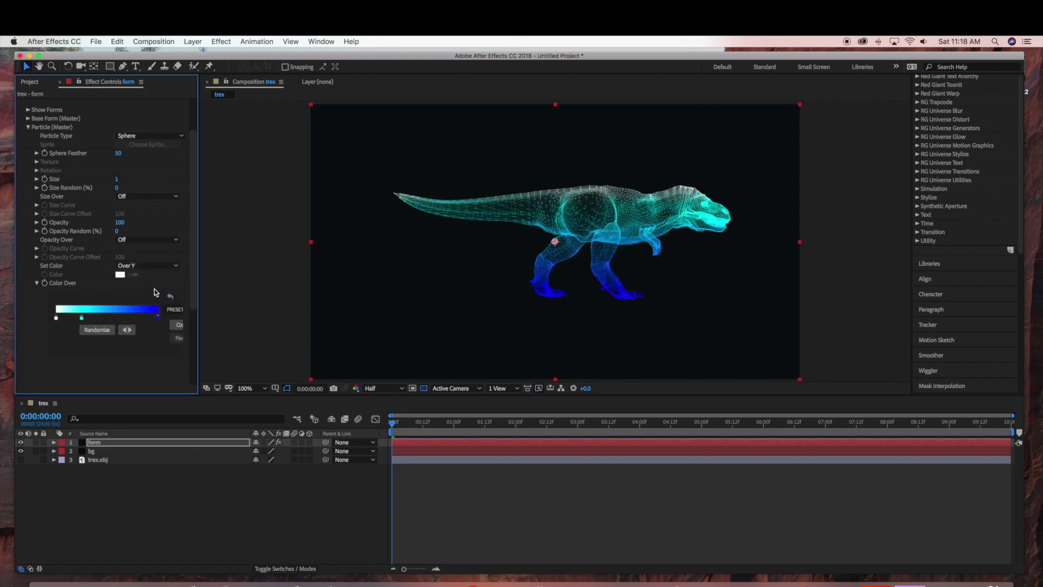
{"action": "left_click", "coordinate": [155, 266]}
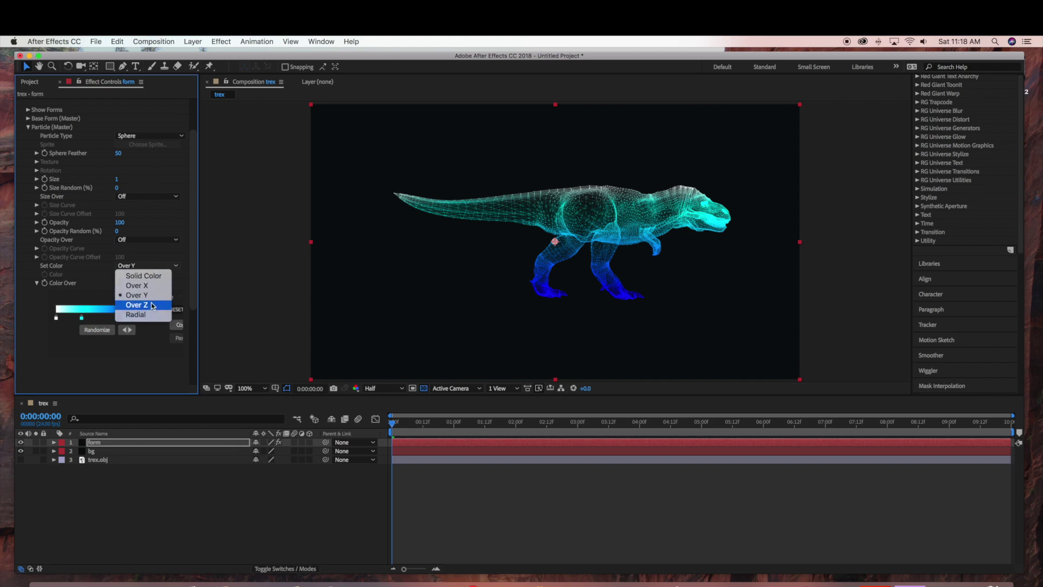
{"action": "left_click", "coordinate": [152, 305]}
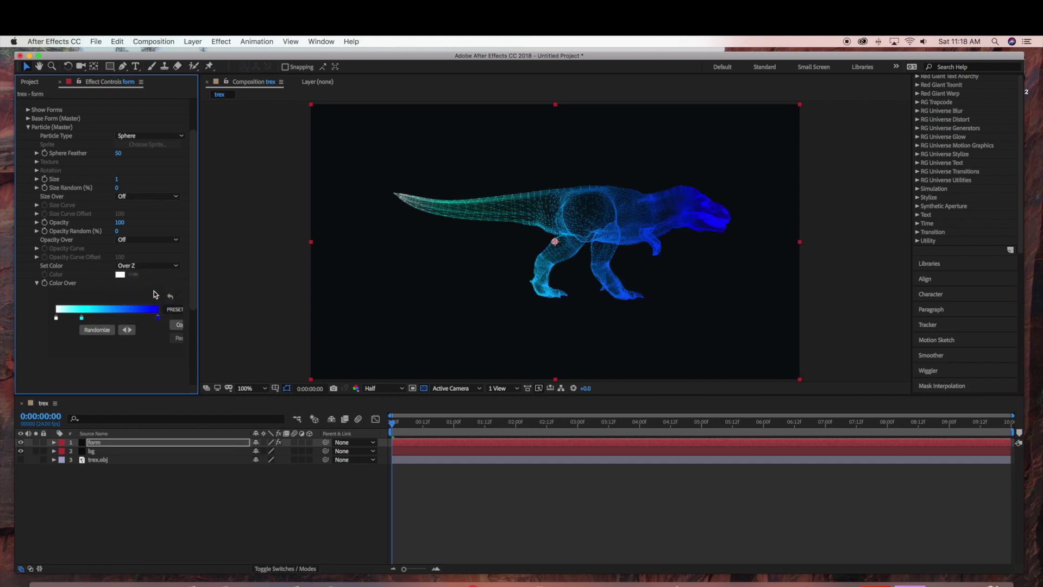
{"action": "left_click", "coordinate": [156, 265]}
{"action": "left_click", "coordinate": [151, 274]}
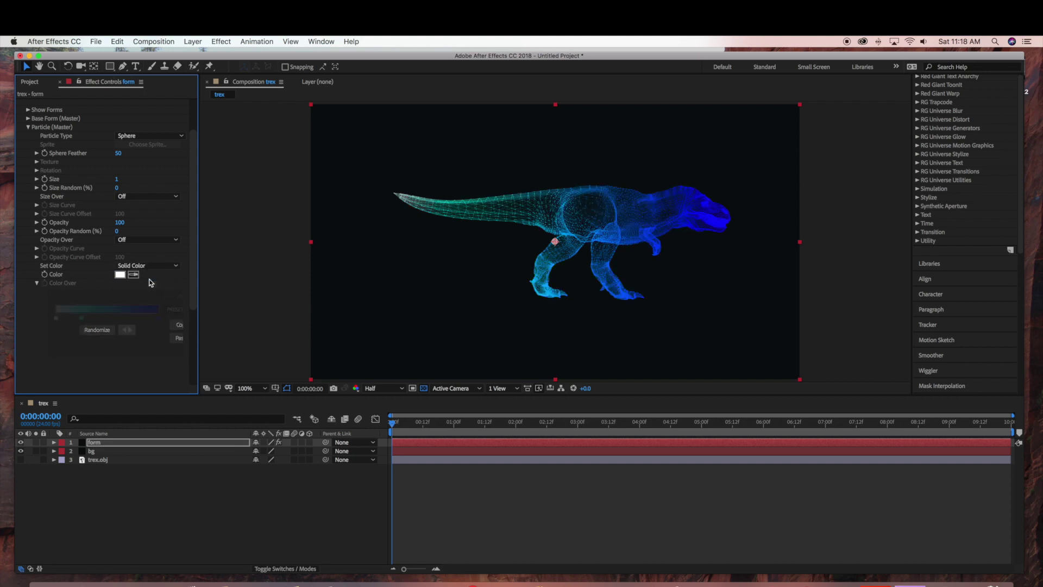
{"action": "left_click", "coordinate": [37, 284]}
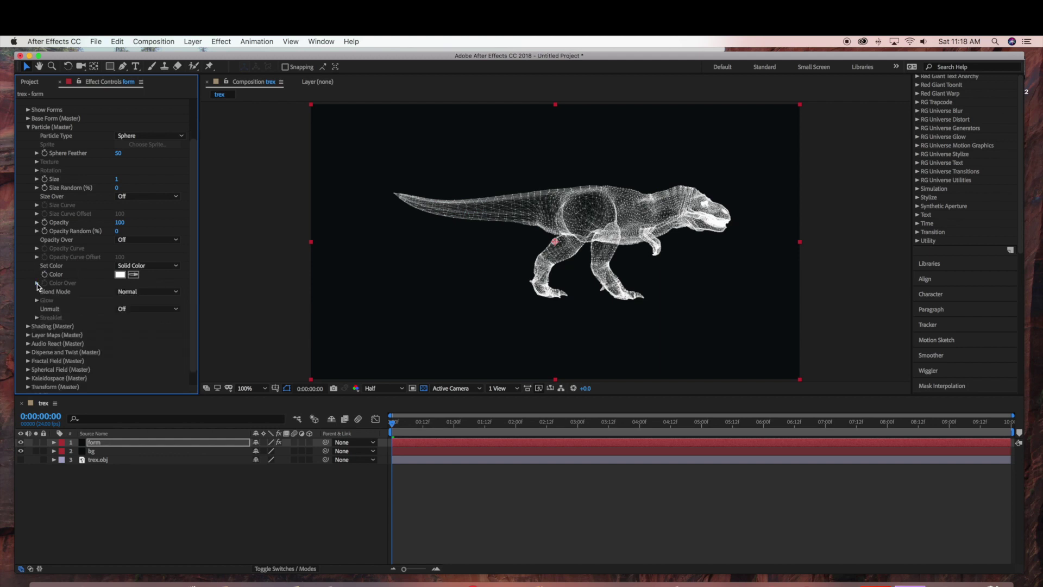
{"action": "left_click", "coordinate": [29, 127]}
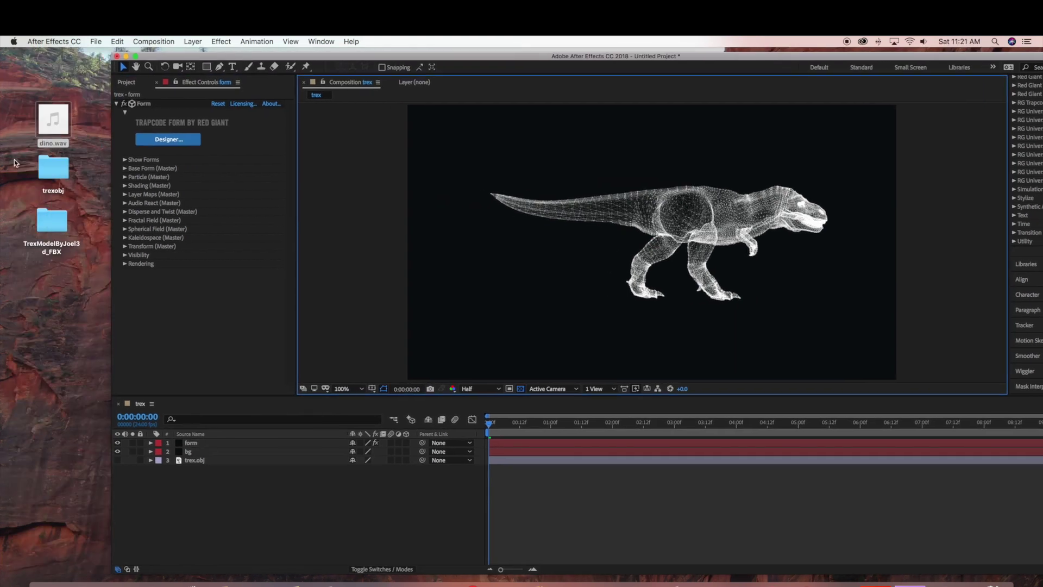
- Add the dino.wav growl audio to the comp timeline and select the form layer
{"action": "left_click_drag", "start_coordinate": [54, 120], "coordinate": [252, 441]}
{"action": "left_click_drag", "start_coordinate": [240, 53], "coordinate": [131, 49]}
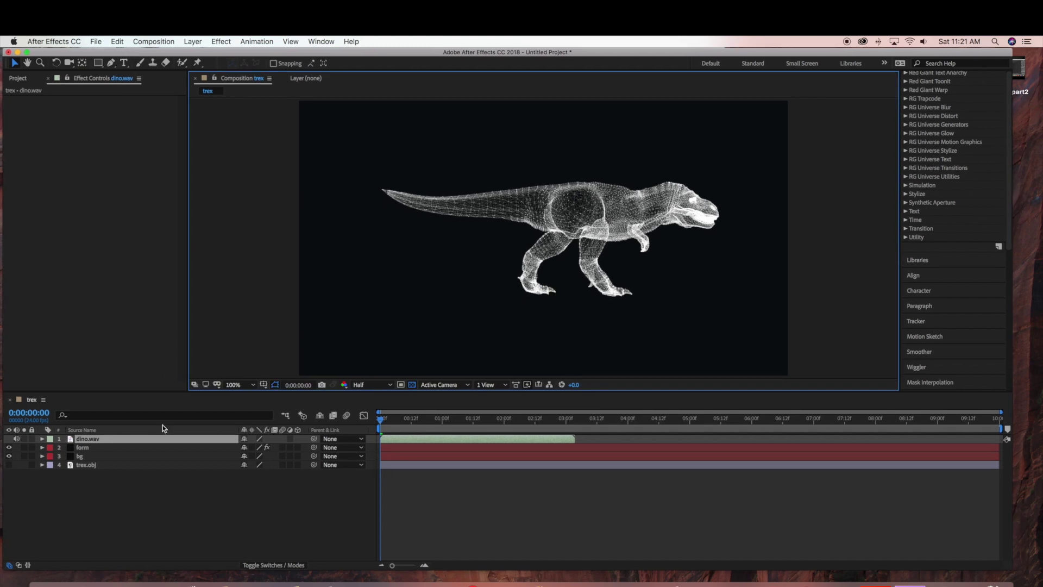
{"action": "left_click", "coordinate": [153, 447]}
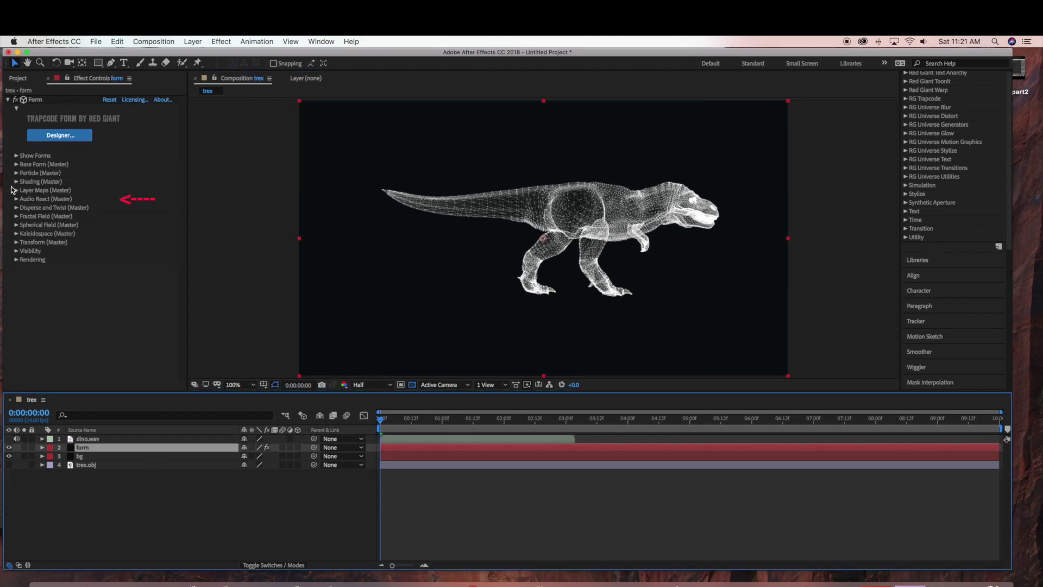
- Set Form's Audio React layer to dino.wav and map Reactor 1 to Particle Size
{"action": "left_click", "coordinate": [16, 199]}
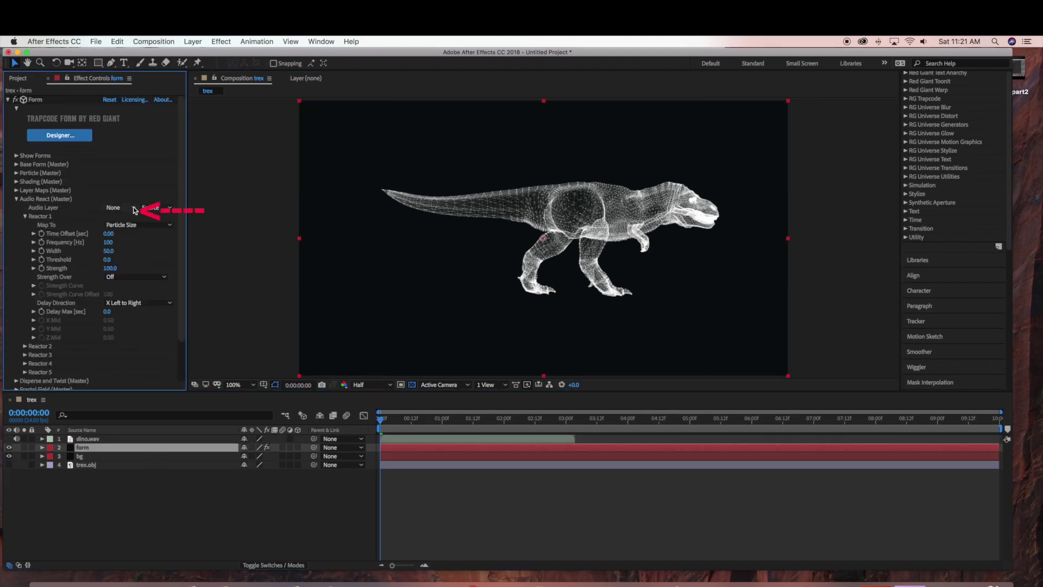
{"action": "left_click", "coordinate": [132, 208]}
{"action": "left_click", "coordinate": [143, 234]}
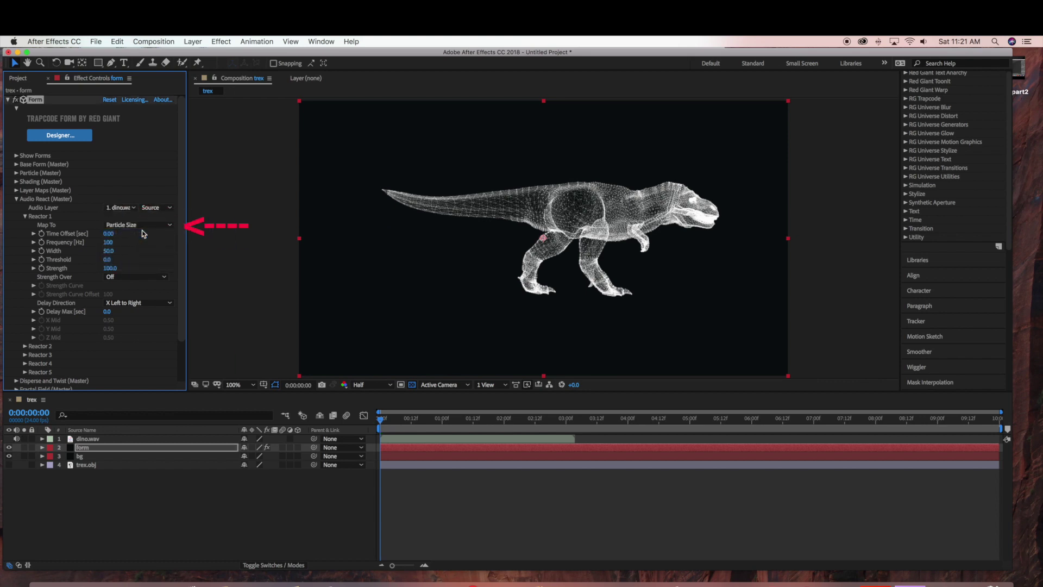
{"action": "left_click", "coordinate": [25, 217]}
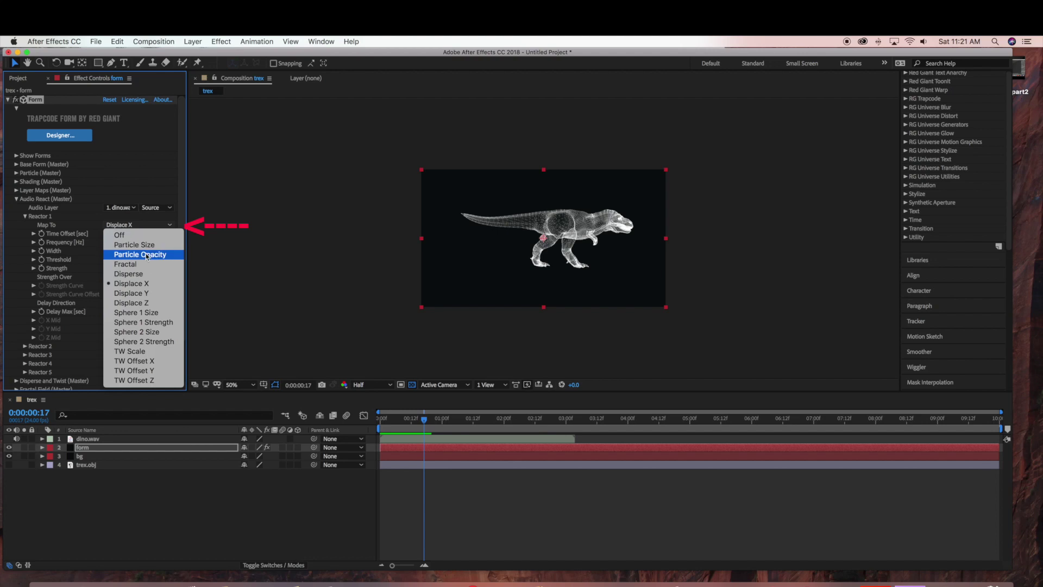
{"action": "left_click", "coordinate": [148, 245]}
{"action": "key", "text": "period"}
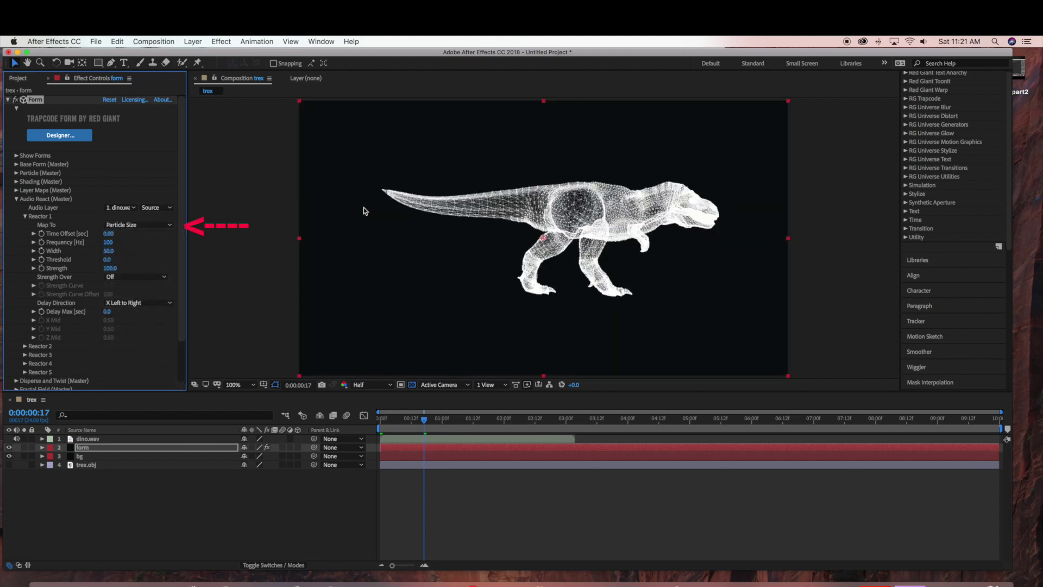
{"action": "left_click_drag", "start_coordinate": [424, 418], "coordinate": [569, 416]}
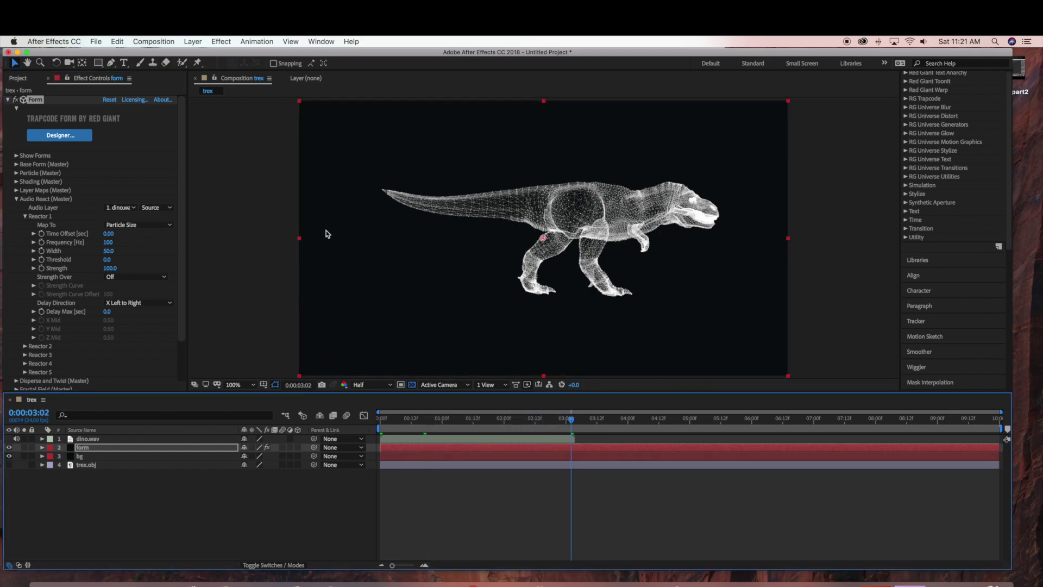
{"action": "left_click", "coordinate": [256, 504]}
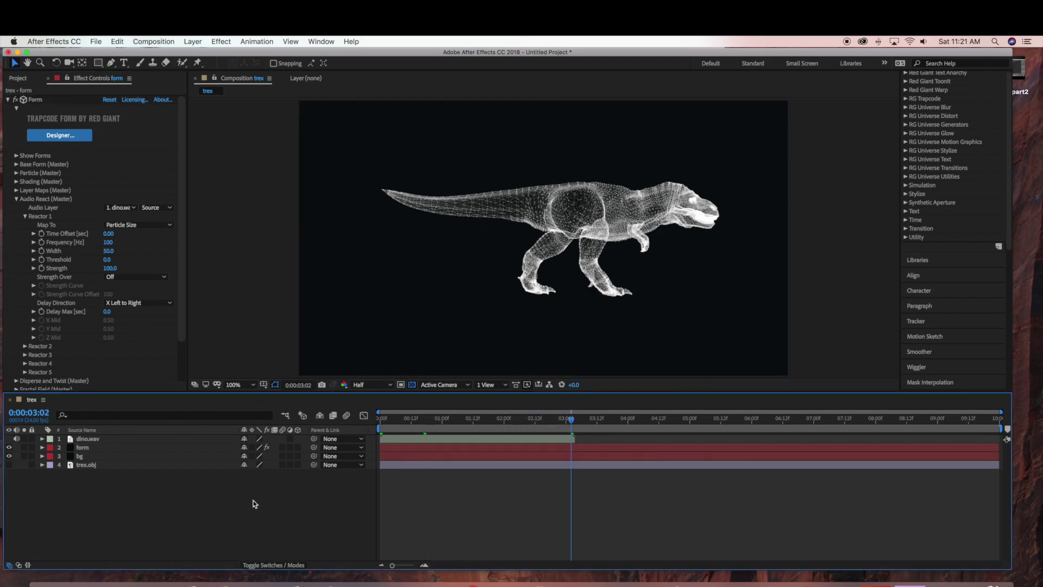